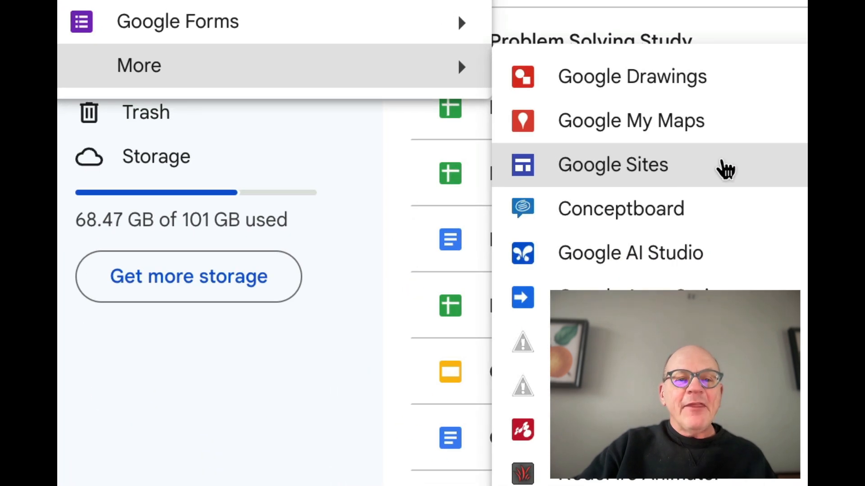
Create a new blank Google Sites site and look through the elements available for insertion
{"action": "left_click", "coordinate": [703, 169]}
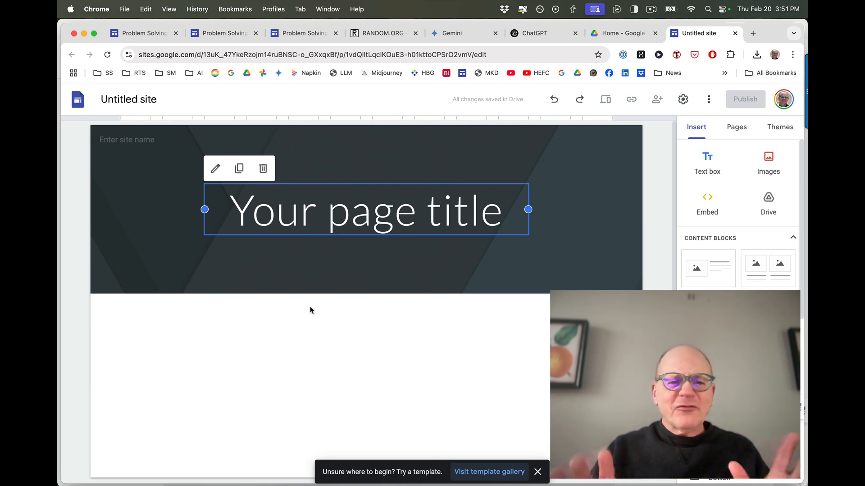
{"action": "triple_click", "coordinate": [363, 217]}
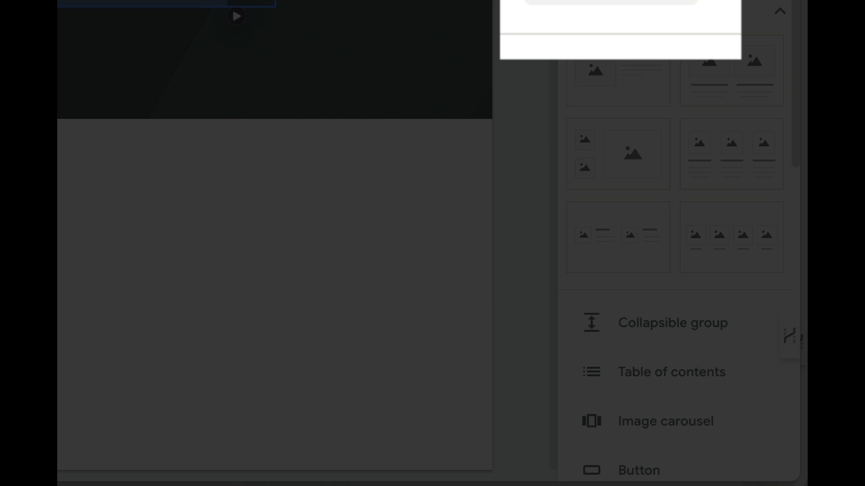
{"action": "scroll", "coordinate": [675, 243], "scroll_direction": "down", "scroll_amount": 9}
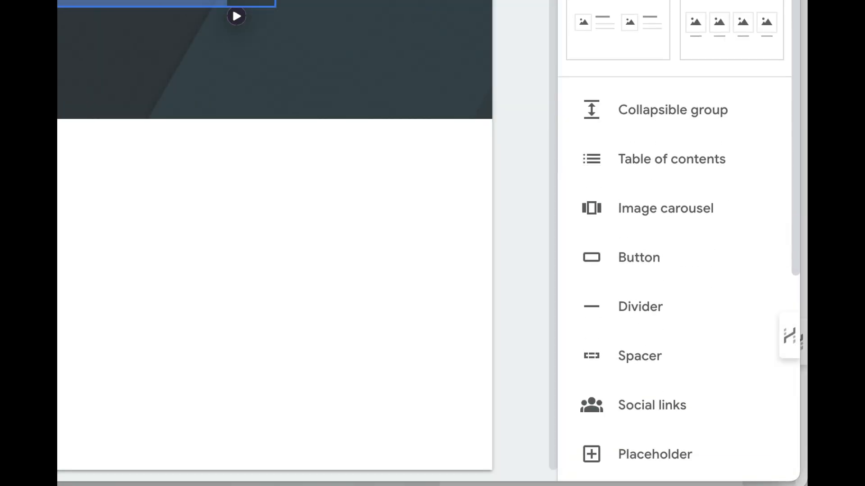
{"action": "scroll", "coordinate": [675, 243], "scroll_direction": "down", "scroll_amount": 1}
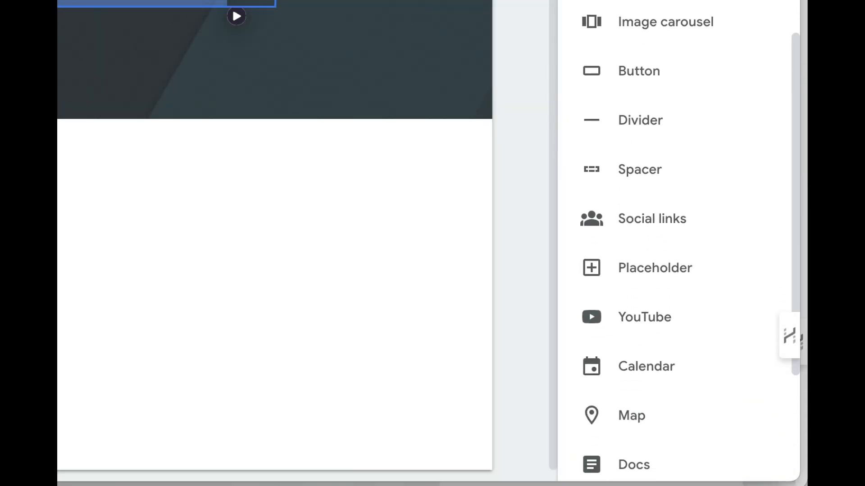
{"action": "scroll", "coordinate": [732, 45], "scroll_direction": "down", "scroll_amount": 2}
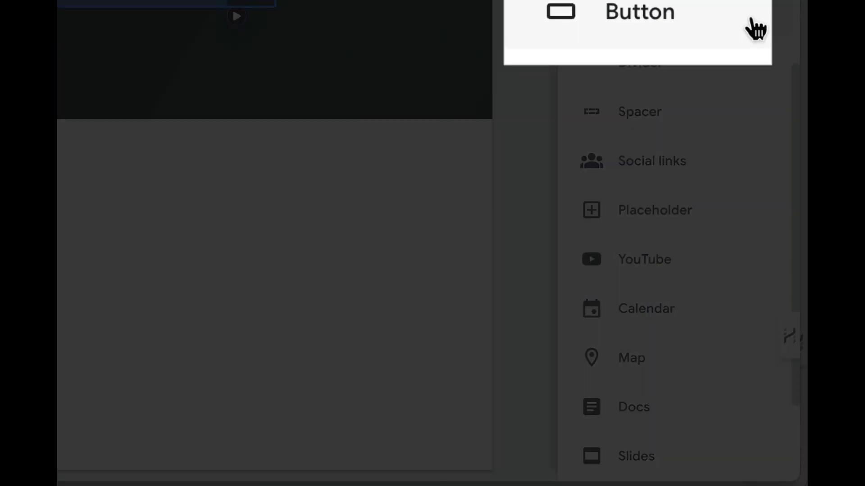
{"action": "scroll", "coordinate": [751, 25], "scroll_direction": "down", "scroll_amount": 5}
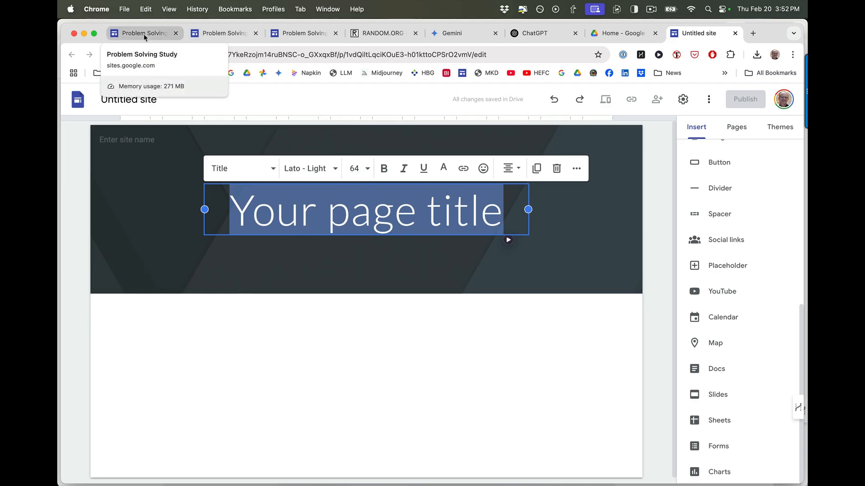
Switch to the Problem Solving Study site, view its page list and Timer page, and open the Group page
{"action": "left_click", "coordinate": [144, 34]}
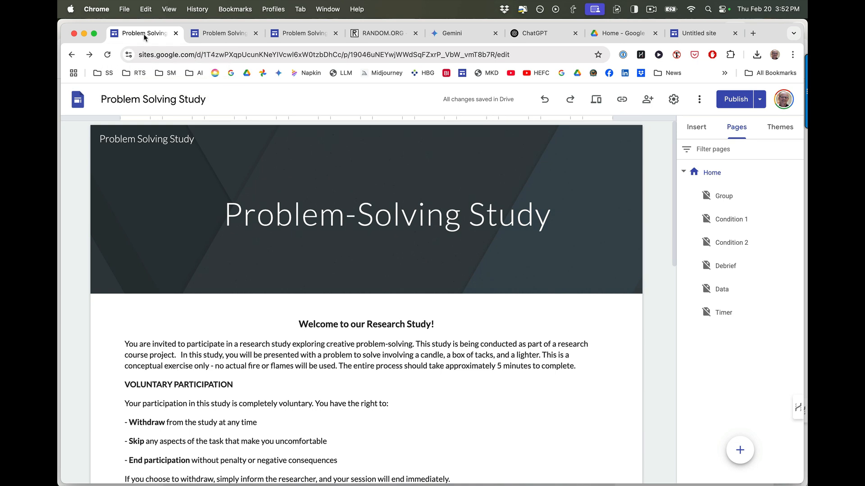
{"action": "left_click", "coordinate": [398, 192]}
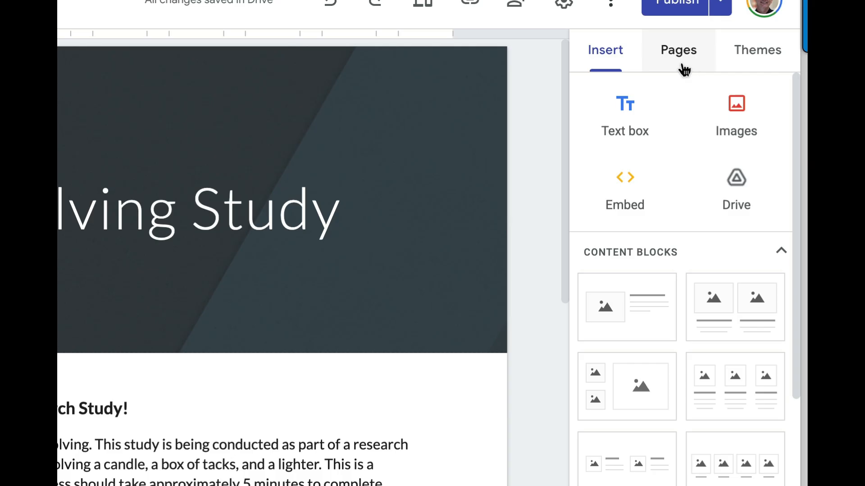
{"action": "left_click", "coordinate": [682, 51]}
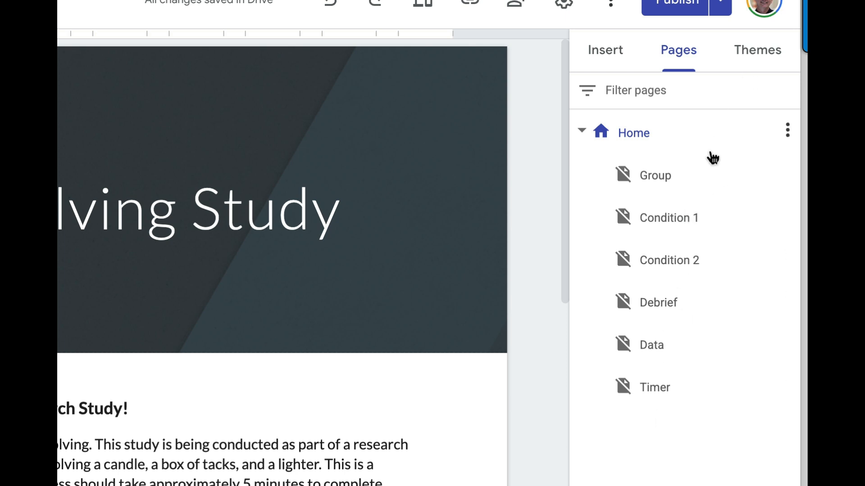
{"action": "left_click", "coordinate": [788, 134]}
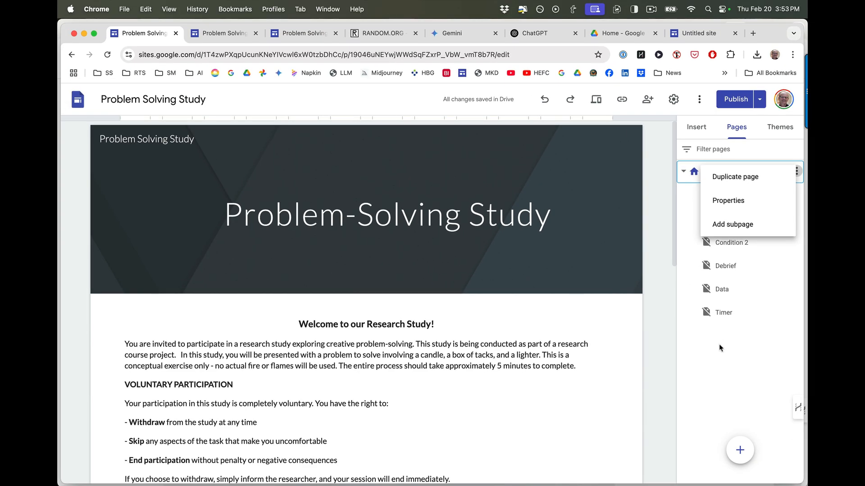
{"action": "left_click", "coordinate": [690, 316]}
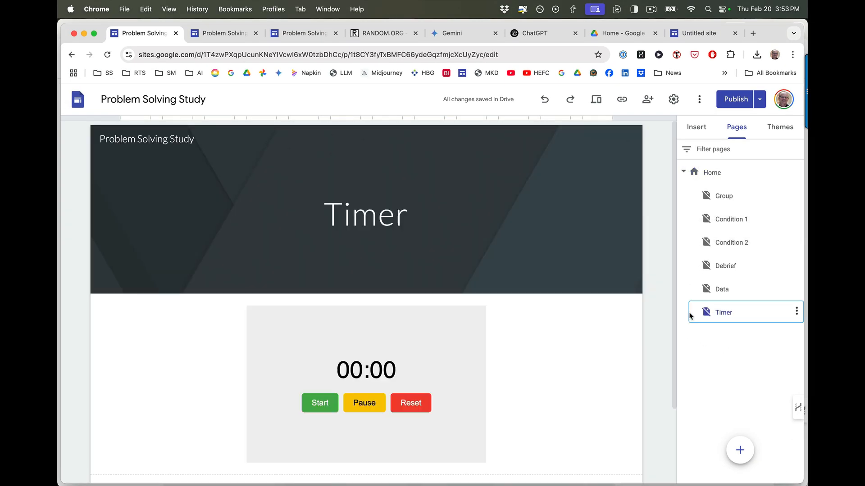
{"action": "left_click", "coordinate": [727, 199]}
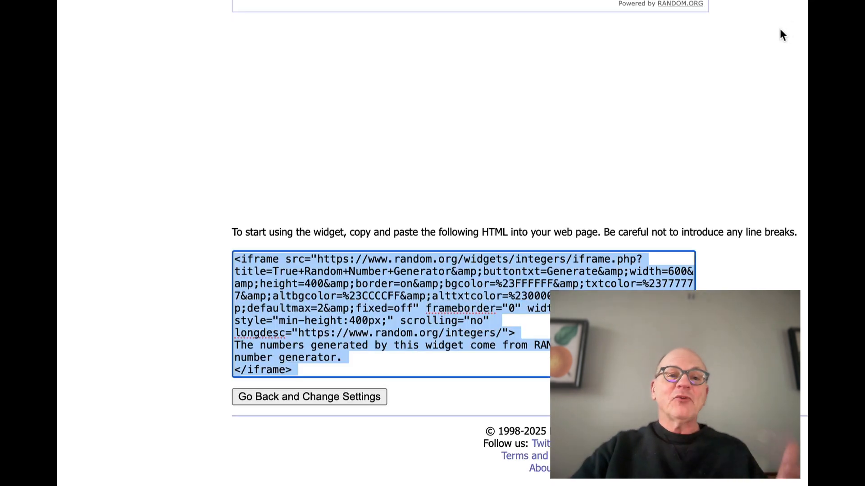
Go from the RANDOM.ORG home page to Widgets for Your Pages and open the Integer Widget Wizard
{"action": "scroll", "coordinate": [779, 29], "scroll_direction": "up", "scroll_amount": 3}
{"action": "left_click", "coordinate": [780, 28]}
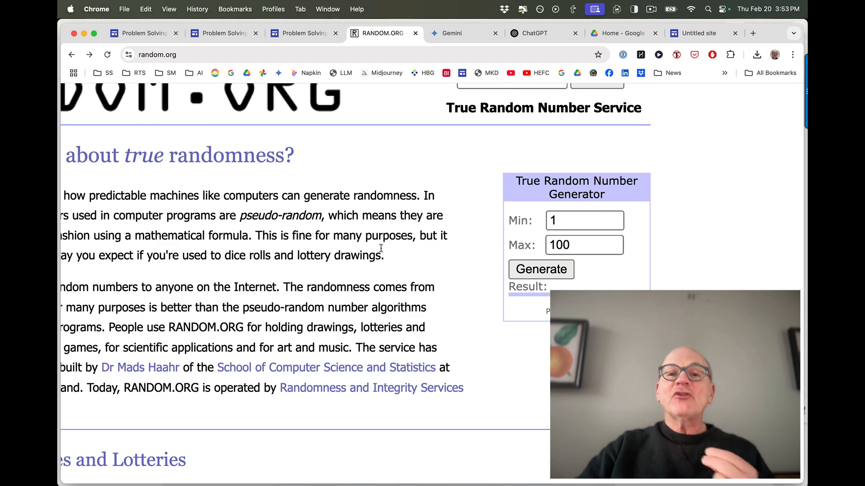
{"action": "key", "text": "super+minus"}
{"action": "key", "text": "super+minus"}
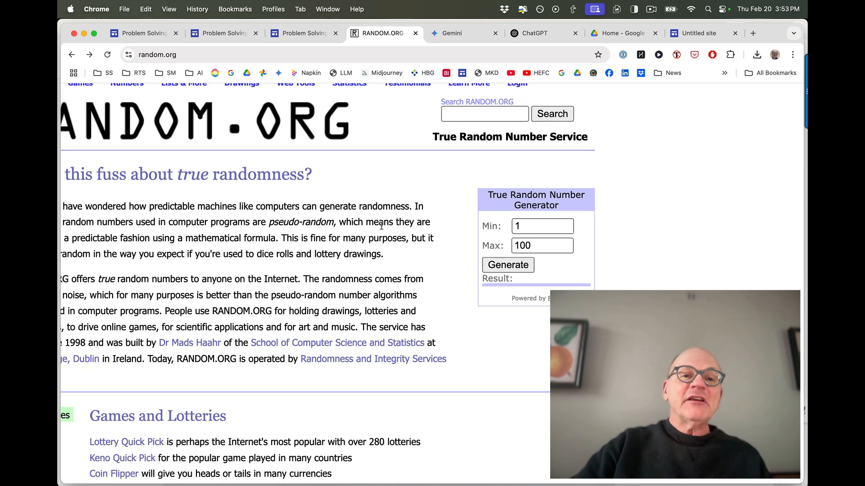
{"action": "key", "text": "super+minus"}
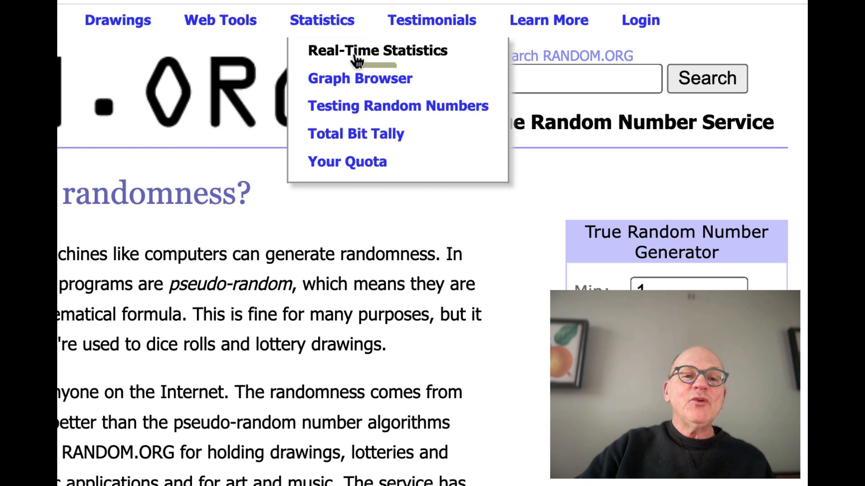
{"action": "mouse_move", "coordinate": [295, 95]}
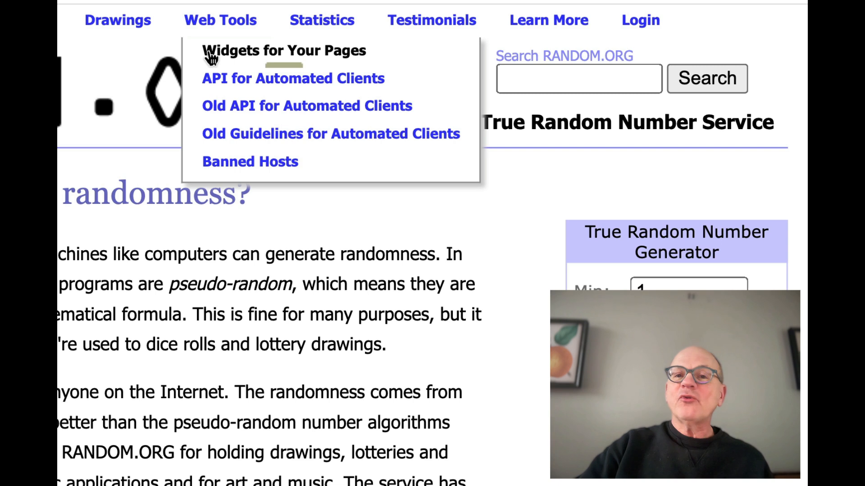
{"action": "left_click", "coordinate": [209, 55]}
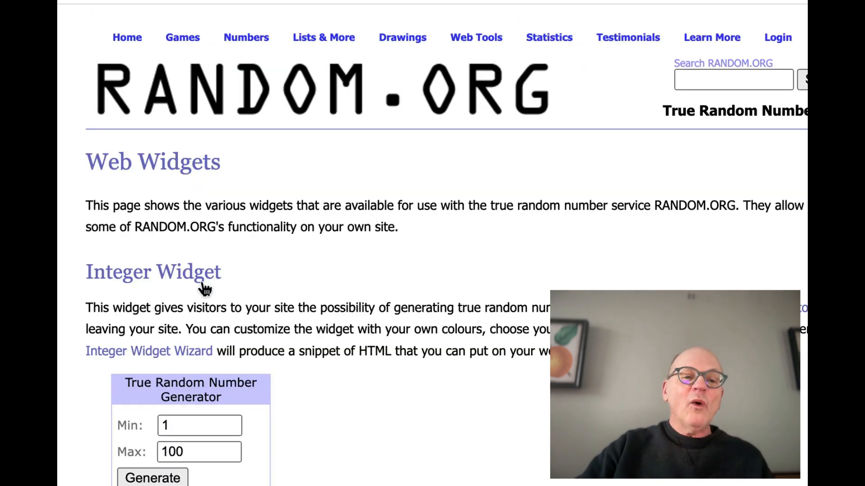
{"action": "left_click", "coordinate": [136, 274]}
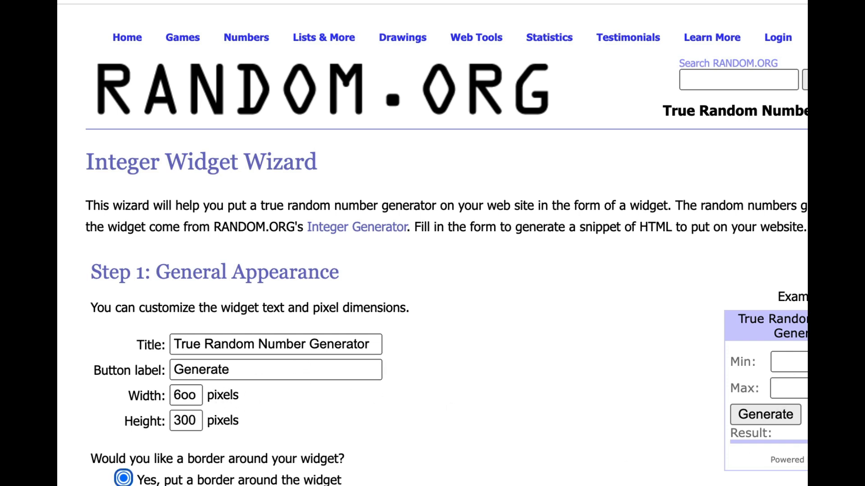
Set the integer widget's default range to a minimum of 1 and a maximum of 2, and create the widget
{"action": "scroll", "coordinate": [202, 464], "scroll_direction": "down", "scroll_amount": 8}
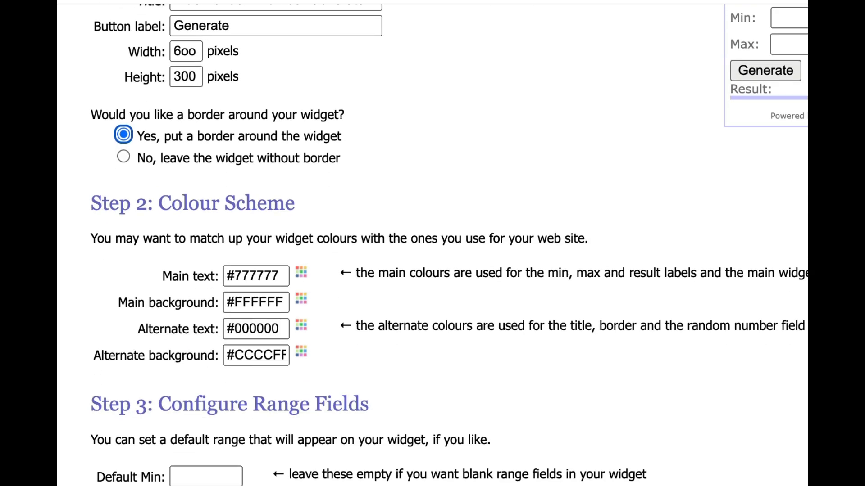
{"action": "left_click", "coordinate": [202, 465]}
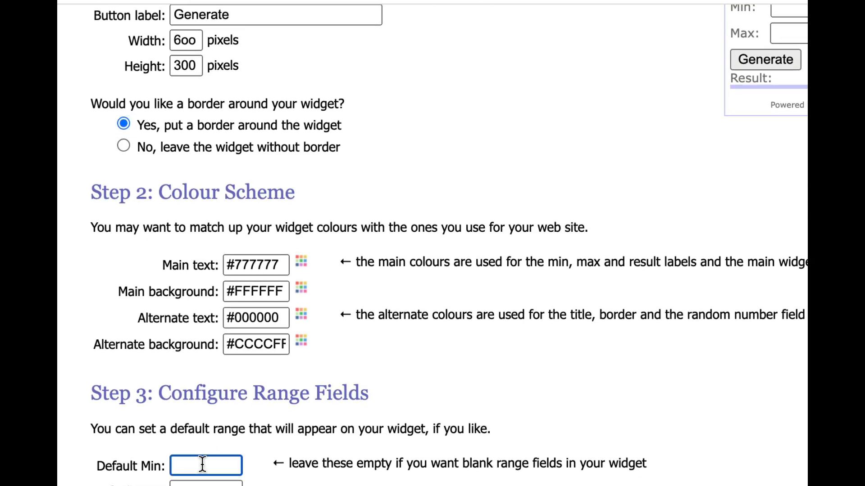
{"action": "type", "text": "1"}
{"action": "left_click", "coordinate": [214, 484]}
{"action": "type", "text": "6"}
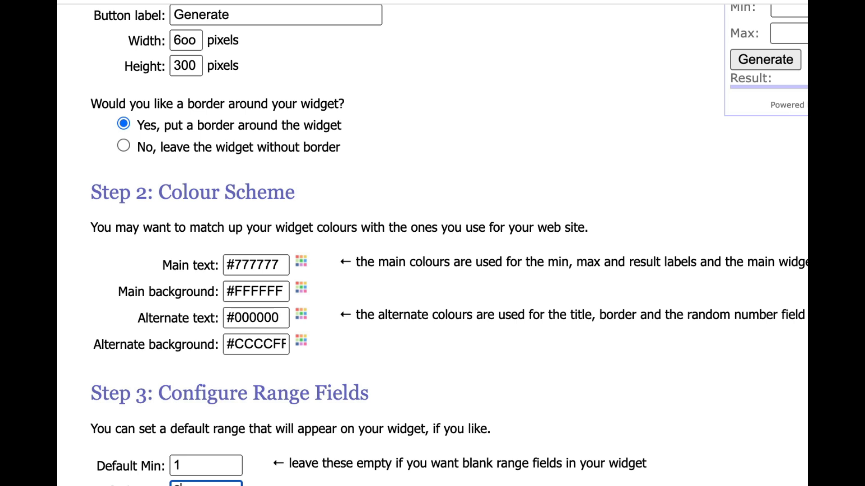
{"action": "key", "text": "Return"}
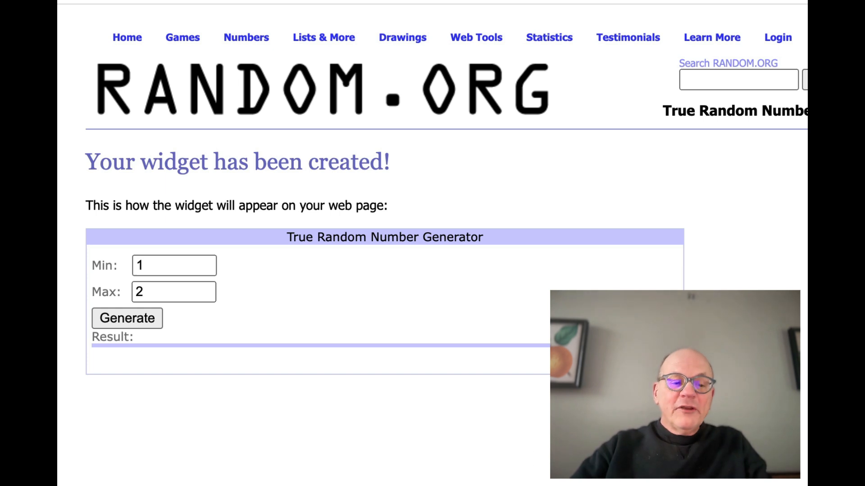
Copy the HTML code generated for the random number widget
{"action": "scroll", "coordinate": [317, 298], "scroll_direction": "down", "scroll_amount": 2}
{"action": "scroll", "coordinate": [283, 272], "scroll_direction": "down", "scroll_amount": 6}
{"action": "left_click", "coordinate": [283, 271]}
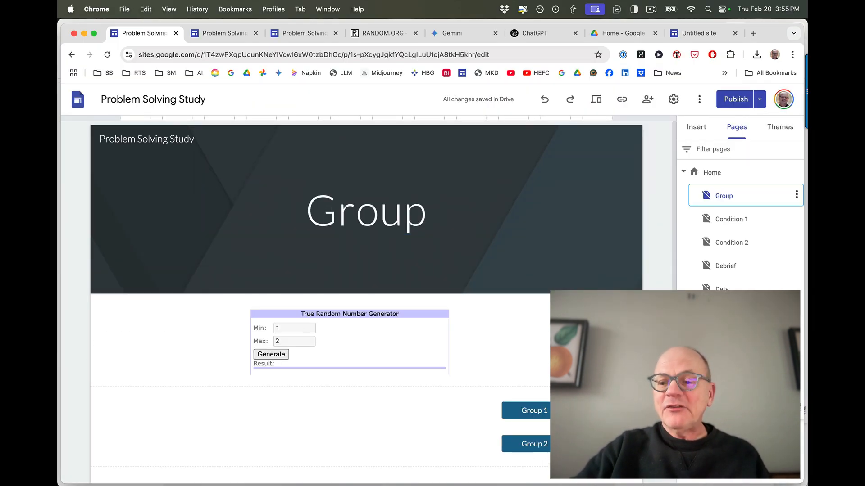
Embed the copied random number widget code in the Group page of the Problem Solving Study site
{"action": "left_click", "coordinate": [698, 132]}
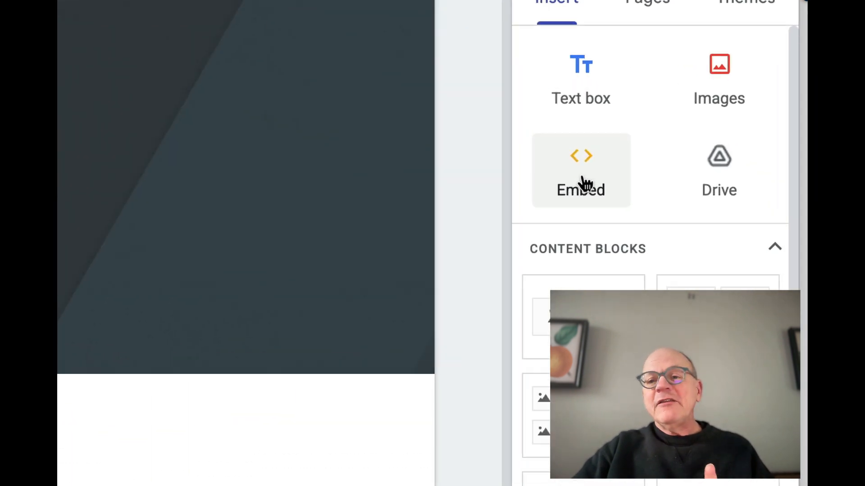
{"action": "left_click", "coordinate": [583, 180]}
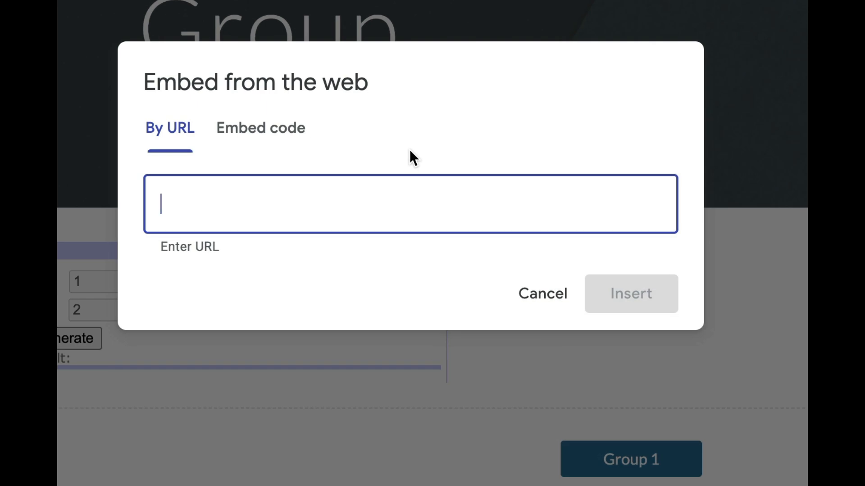
{"action": "left_click", "coordinate": [280, 136]}
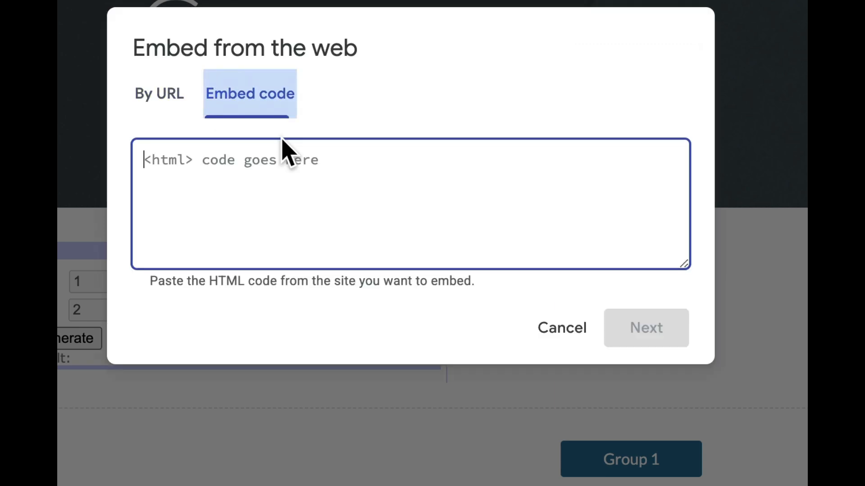
{"action": "key", "text": "ctrl+v"}
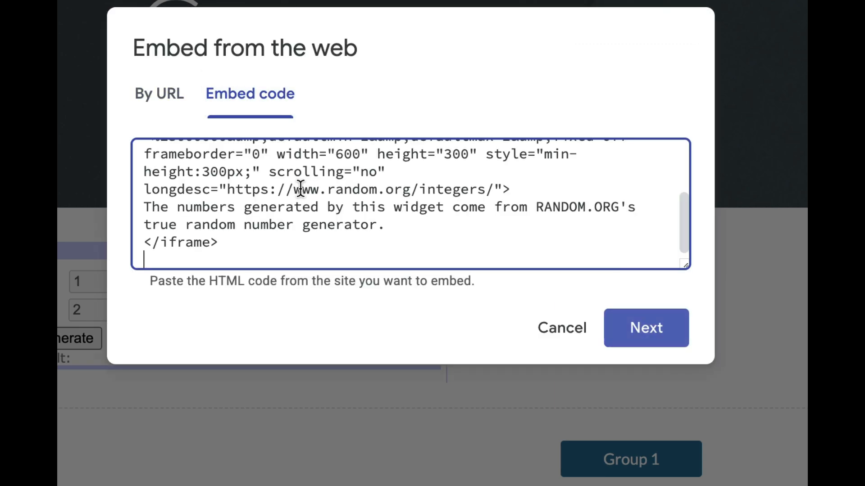
{"action": "left_click", "coordinate": [646, 328]}
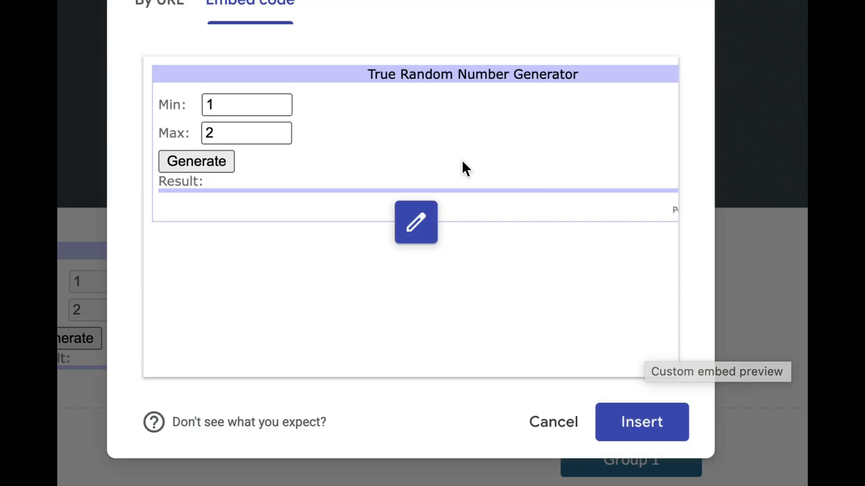
{"action": "left_click", "coordinate": [640, 423]}
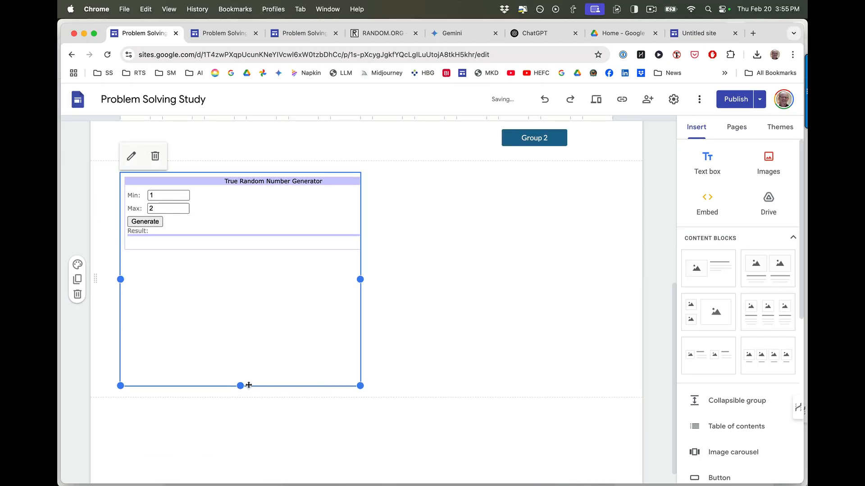
Shorten the newly embedded random number generator to fit its content and move it toward the middle of the page
{"action": "scroll", "coordinate": [342, 307], "scroll_direction": "up", "scroll_amount": 5}
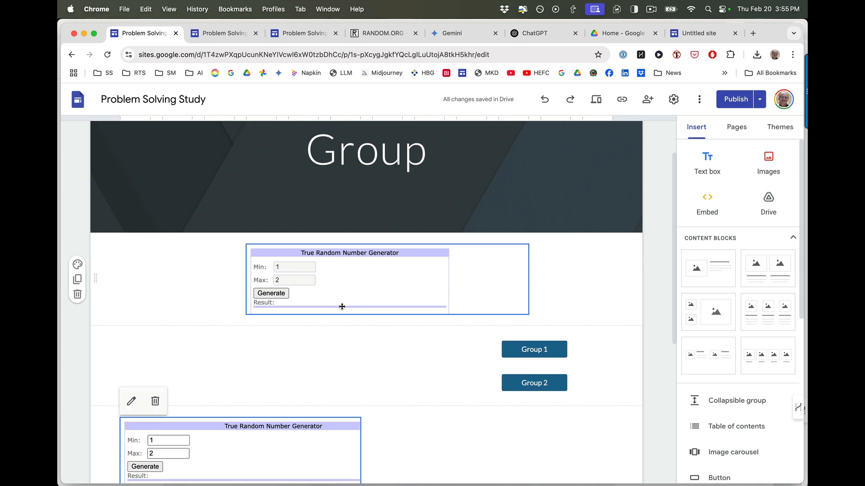
{"action": "scroll", "coordinate": [341, 307], "scroll_direction": "down", "scroll_amount": 5}
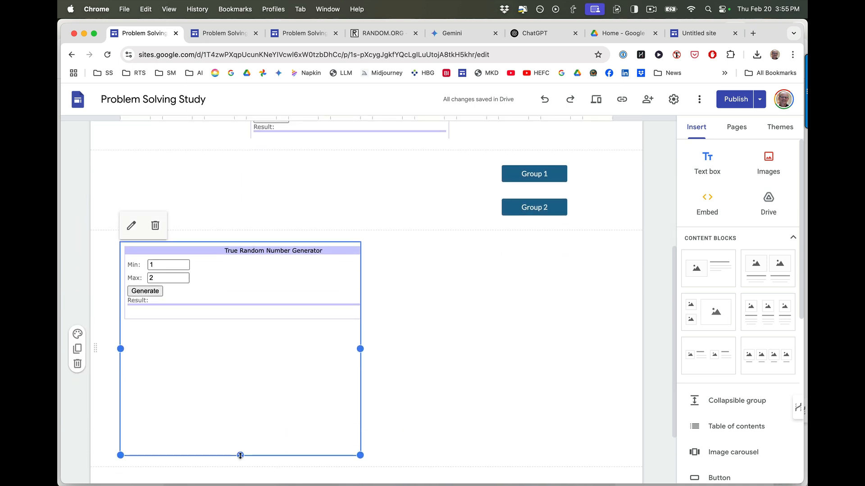
{"action": "left_click_drag", "start_coordinate": [240, 455], "coordinate": [249, 358]}
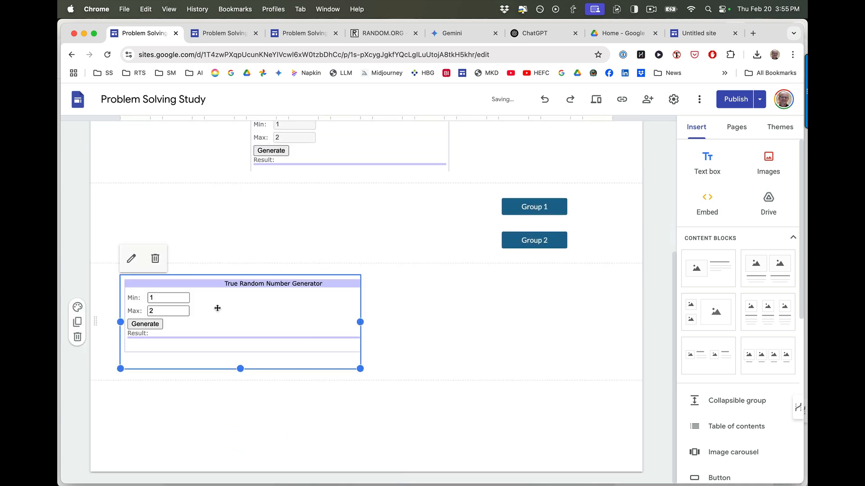
{"action": "left_click_drag", "start_coordinate": [217, 308], "coordinate": [337, 308]}
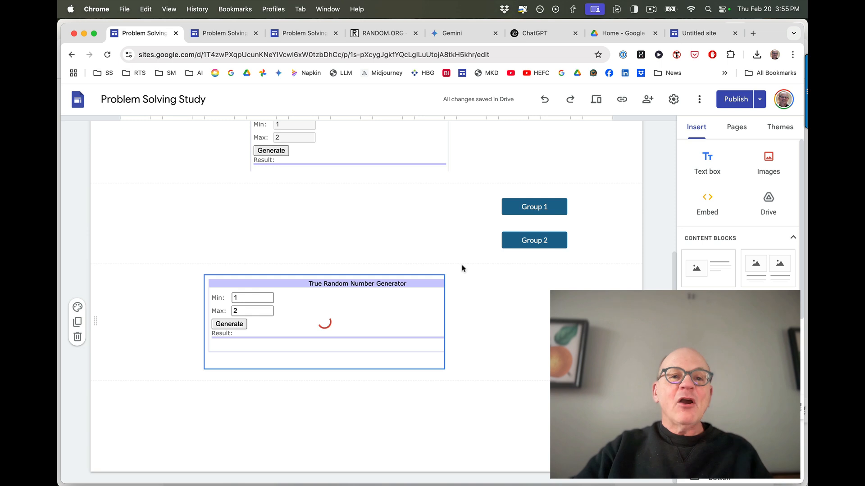
Open the Condition 1 page and review its candle task instructions and photo
{"action": "scroll", "coordinate": [462, 269], "scroll_direction": "up", "scroll_amount": 5}
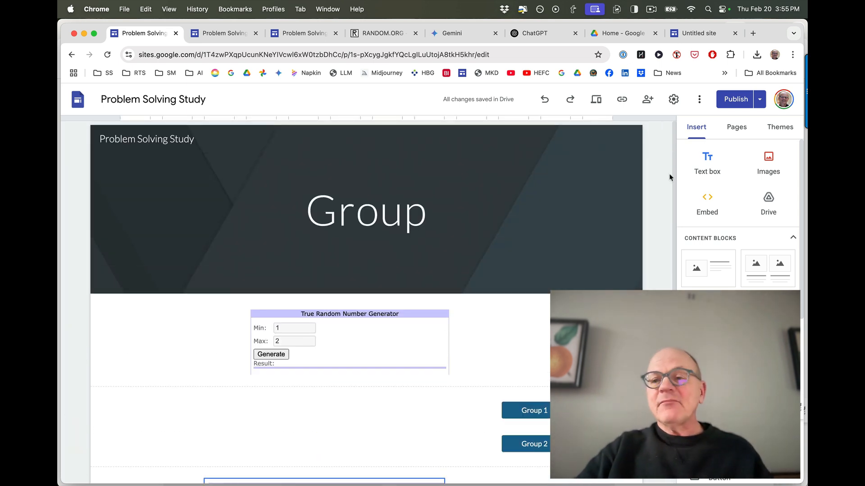
{"action": "left_click", "coordinate": [739, 130]}
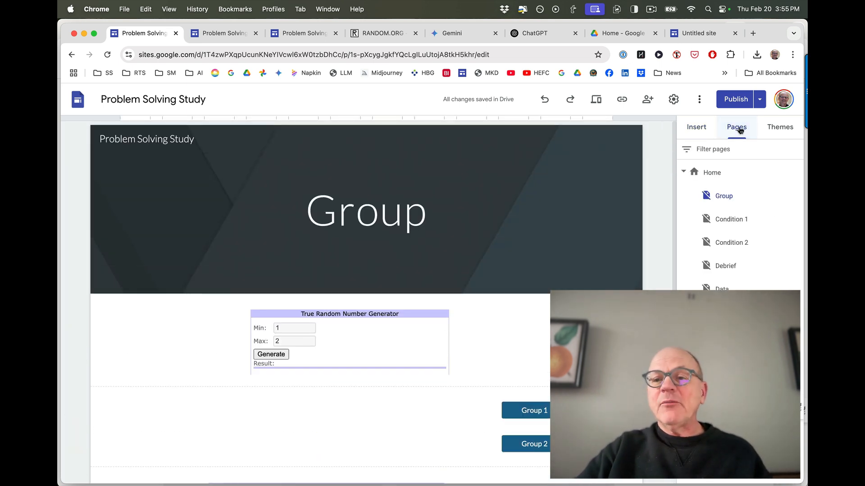
{"action": "left_click", "coordinate": [749, 221]}
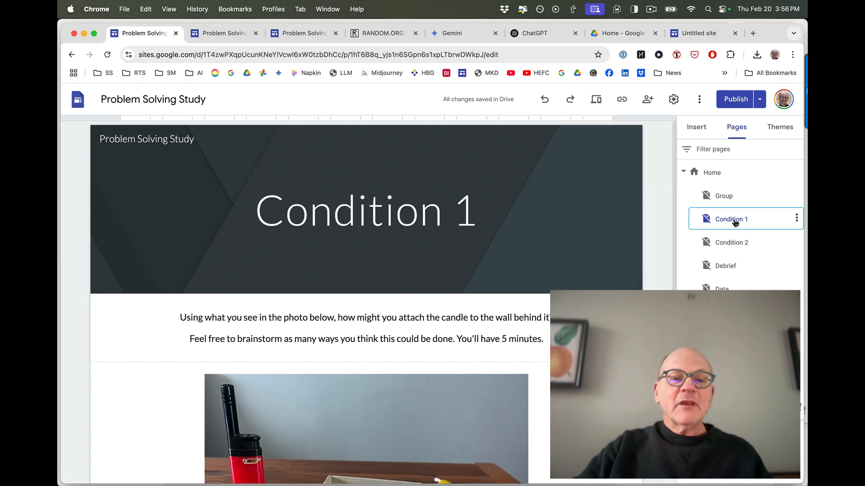
{"action": "scroll", "coordinate": [465, 270], "scroll_direction": "down", "scroll_amount": 3}
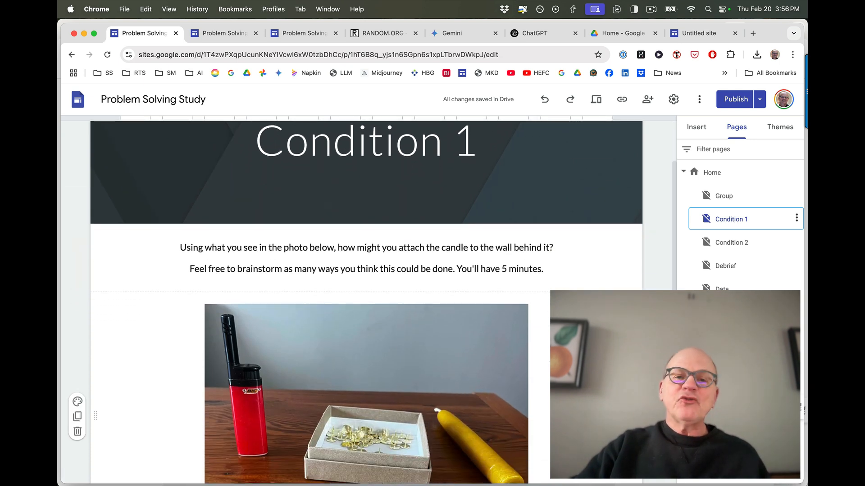
{"action": "left_click", "coordinate": [465, 269]}
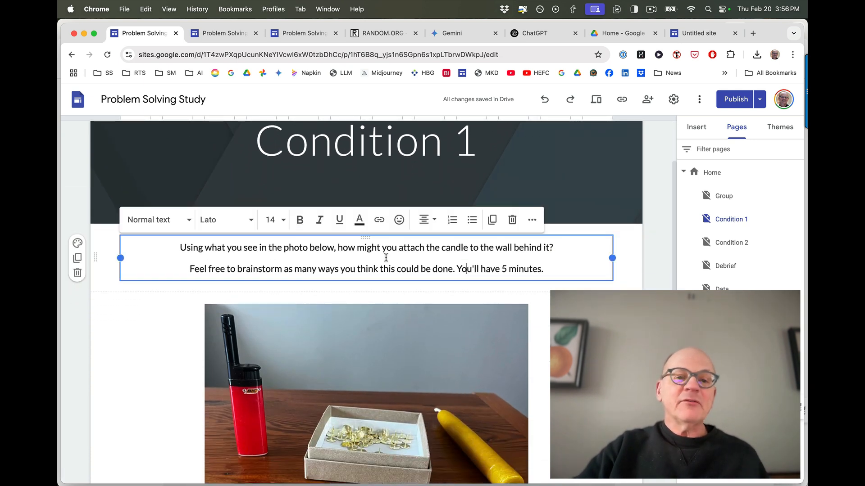
{"action": "scroll", "coordinate": [451, 342], "scroll_direction": "down", "scroll_amount": 3}
{"action": "left_click", "coordinate": [487, 362]}
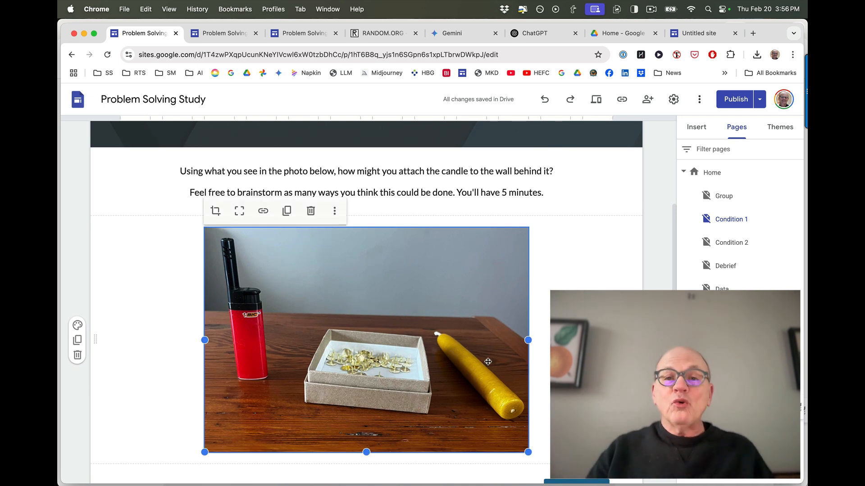
View the options for inserting an image into the Condition 1 page and dismiss them
{"action": "left_click", "coordinate": [696, 128]}
{"action": "left_click", "coordinate": [769, 162]}
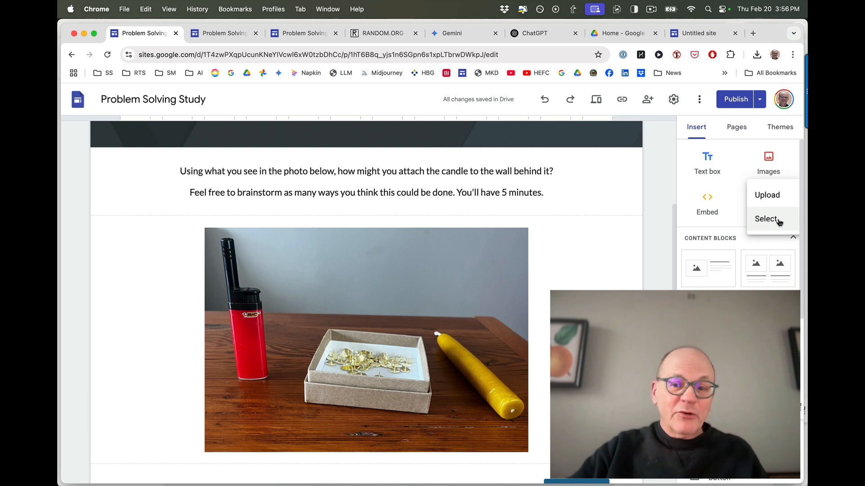
{"action": "left_click", "coordinate": [632, 282]}
{"action": "left_click_drag", "start_coordinate": [450, 293], "coordinate": [562, 282]}
Insert a button named Debrief linked to the Group page on Condition 1, and delete this new button again
{"action": "scroll", "coordinate": [564, 280], "scroll_direction": "down", "scroll_amount": 3}
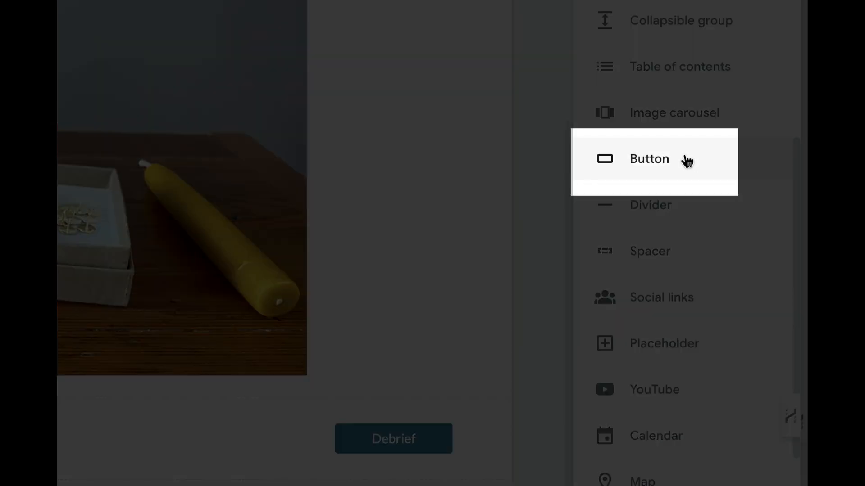
{"action": "left_click", "coordinate": [687, 161]}
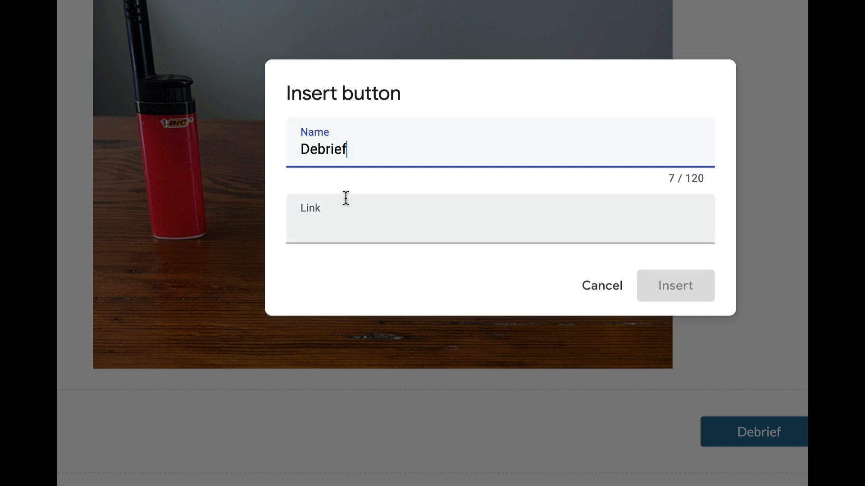
{"action": "left_click", "coordinate": [346, 232]}
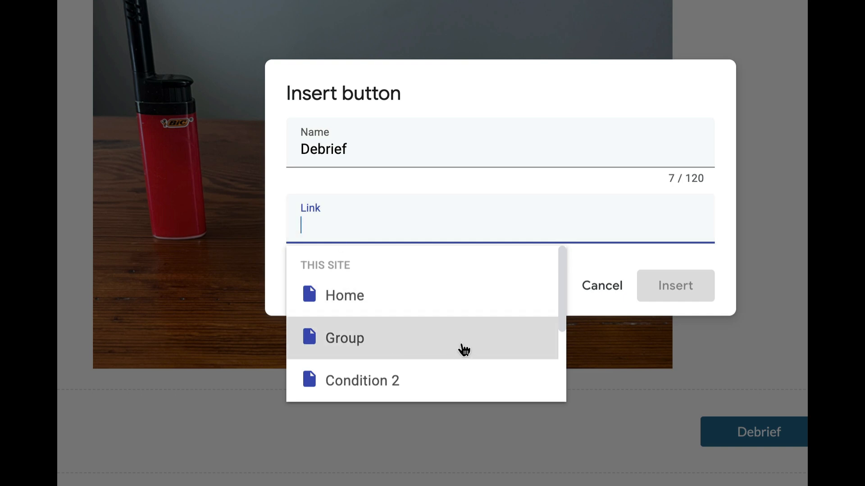
{"action": "scroll", "coordinate": [464, 350], "scroll_direction": "down", "scroll_amount": 3}
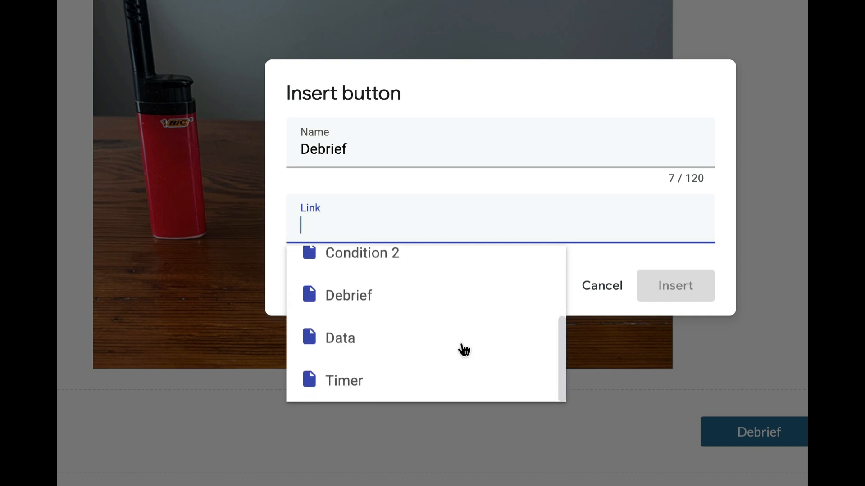
{"action": "scroll", "coordinate": [463, 350], "scroll_direction": "up", "scroll_amount": 3}
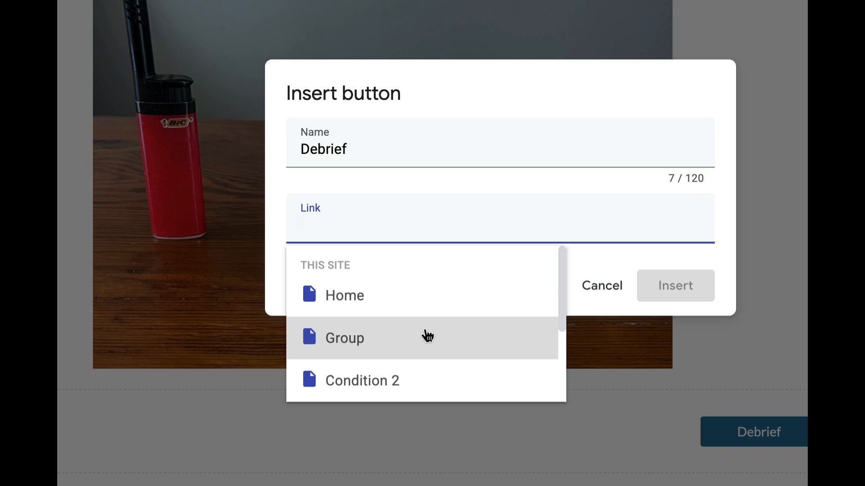
{"action": "left_click", "coordinate": [423, 334]}
{"action": "left_click", "coordinate": [668, 292]}
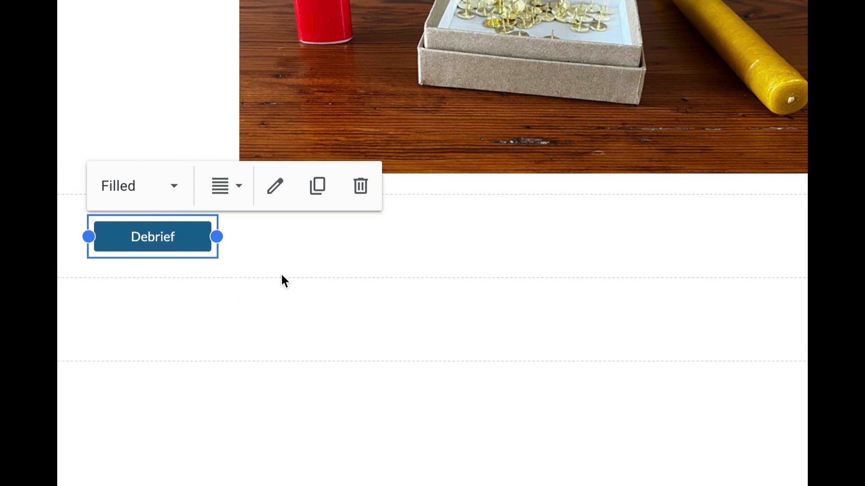
{"action": "left_click", "coordinate": [360, 186]}
Open the Condition 2 page and review its instructions, photo and Debrief button
{"action": "scroll", "coordinate": [473, 402], "scroll_direction": "up", "scroll_amount": 3}
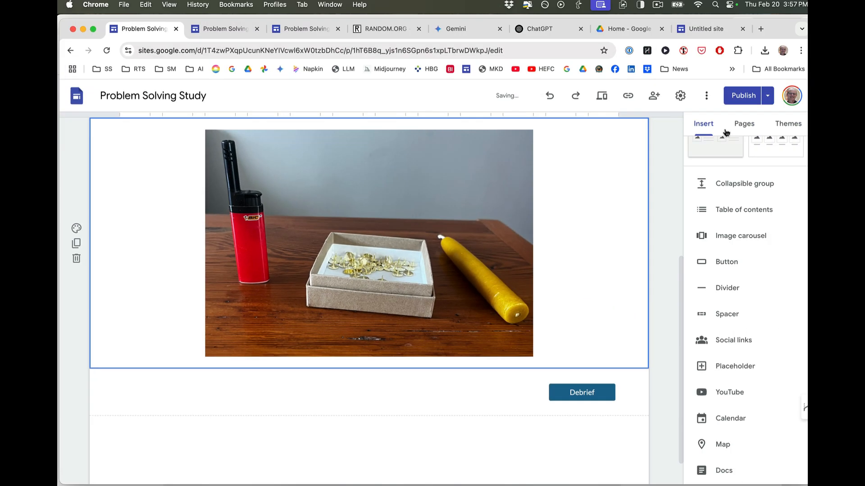
{"action": "left_click", "coordinate": [738, 130]}
{"action": "left_click", "coordinate": [736, 243]}
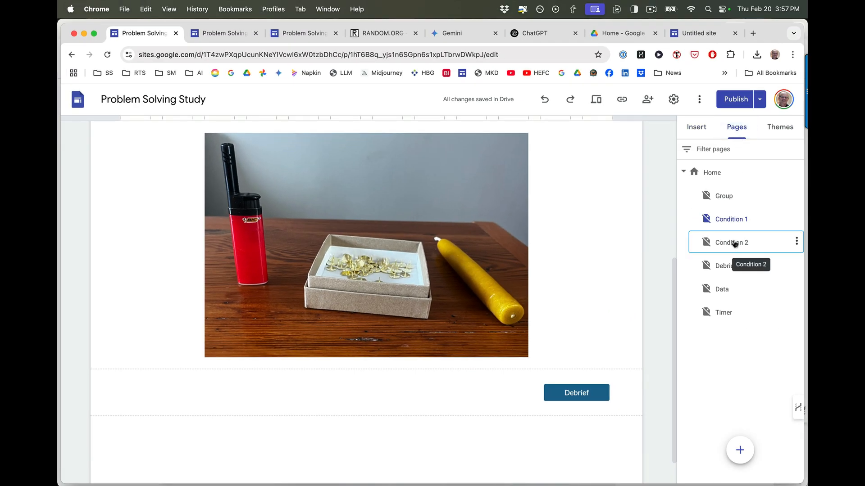
{"action": "scroll", "coordinate": [590, 358], "scroll_direction": "down", "scroll_amount": 3}
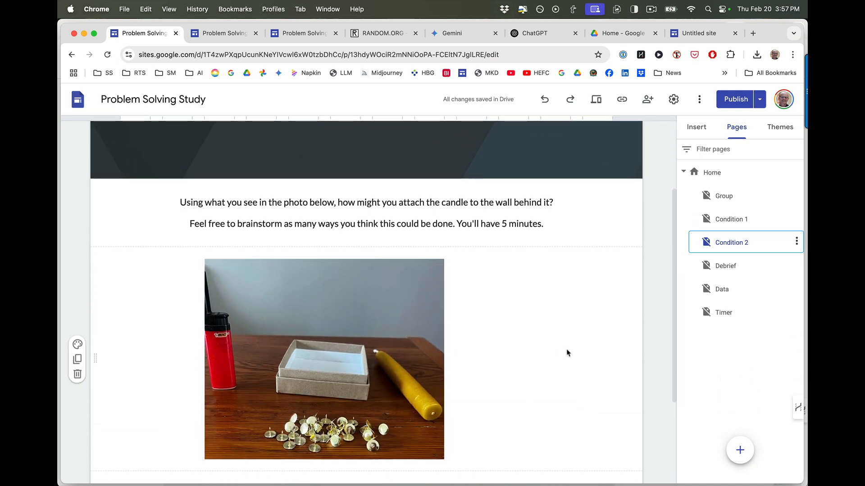
{"action": "scroll", "coordinate": [566, 351], "scroll_direction": "down", "scroll_amount": 4}
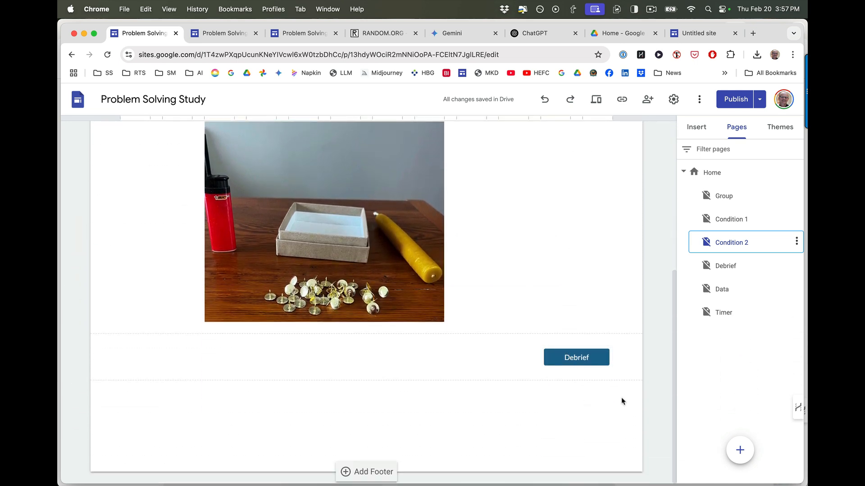
Open the Debrief page and read through its explanation text down to the navigation buttons
{"action": "left_click", "coordinate": [720, 270]}
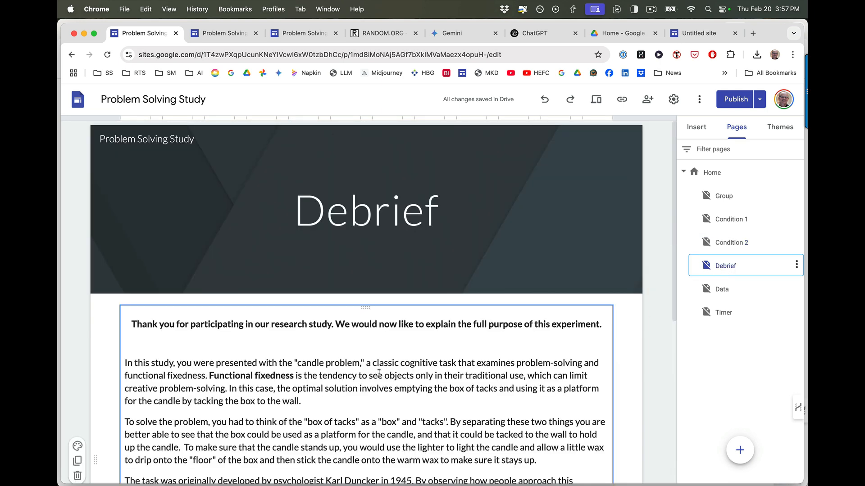
{"action": "left_click", "coordinate": [359, 197]}
{"action": "scroll", "coordinate": [402, 336], "scroll_direction": "down", "scroll_amount": 3}
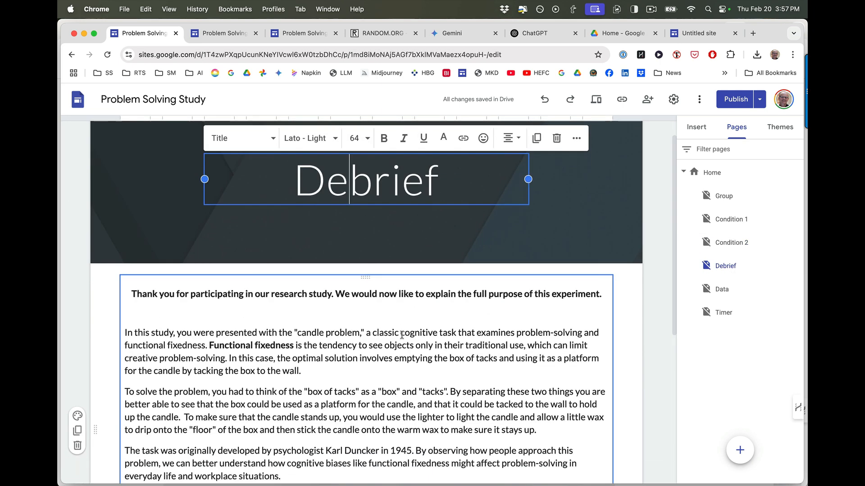
{"action": "left_click", "coordinate": [351, 317]}
{"action": "scroll", "coordinate": [351, 318], "scroll_direction": "down", "scroll_amount": 3}
{"action": "scroll", "coordinate": [270, 351], "scroll_direction": "down", "scroll_amount": 1}
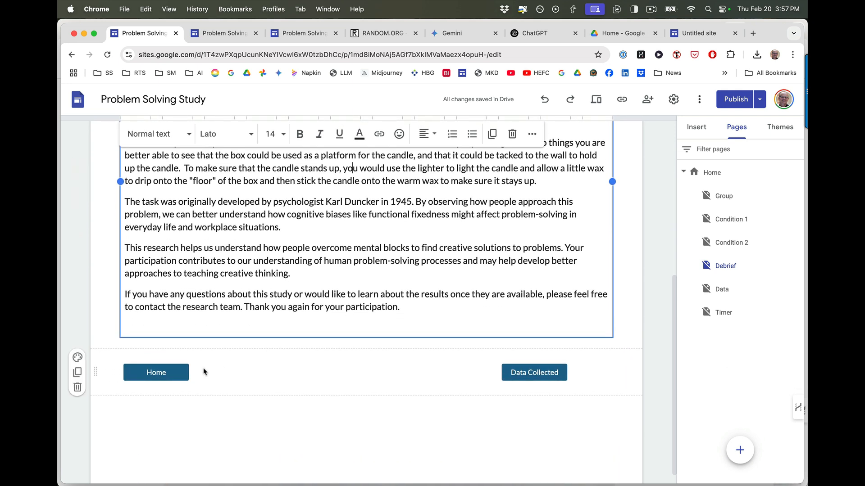
Check the name and link target of the Debrief page's Home button, and close its settings
{"action": "left_click", "coordinate": [159, 372]}
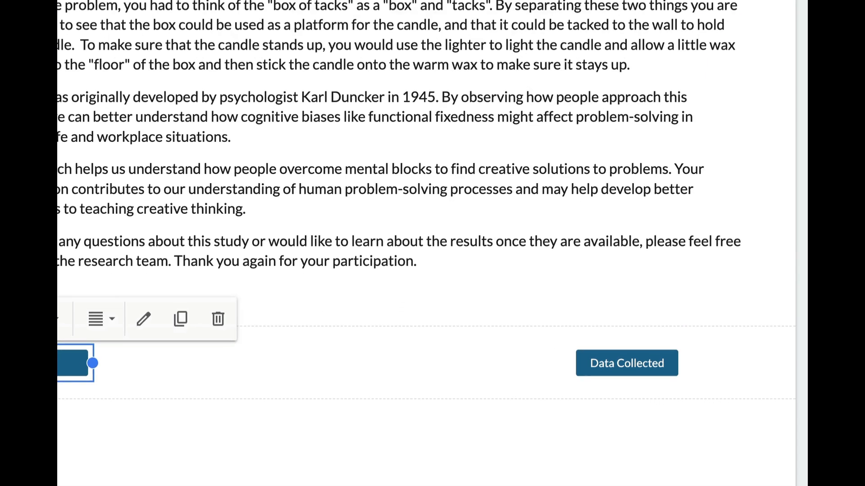
{"action": "left_click", "coordinate": [224, 347]}
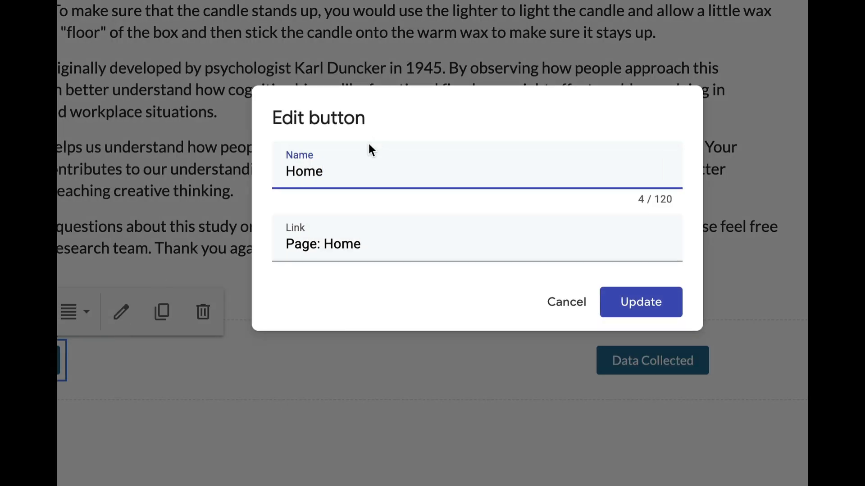
{"action": "left_click", "coordinate": [448, 243]}
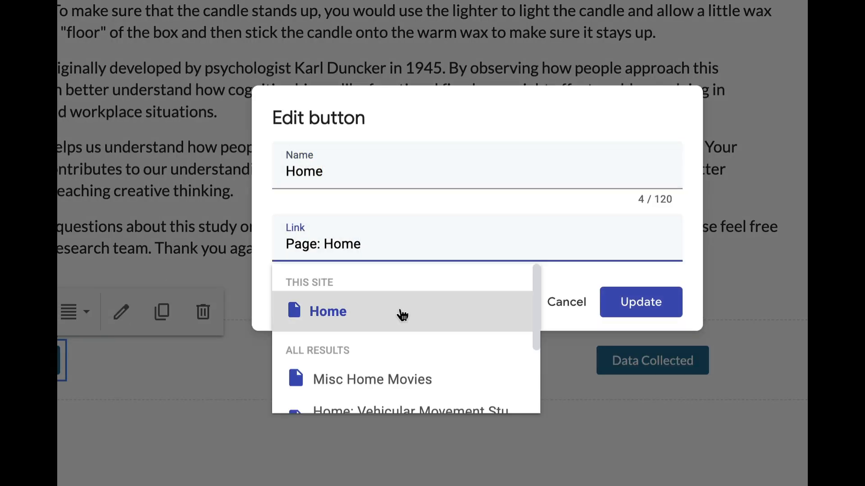
{"action": "left_click", "coordinate": [563, 305]}
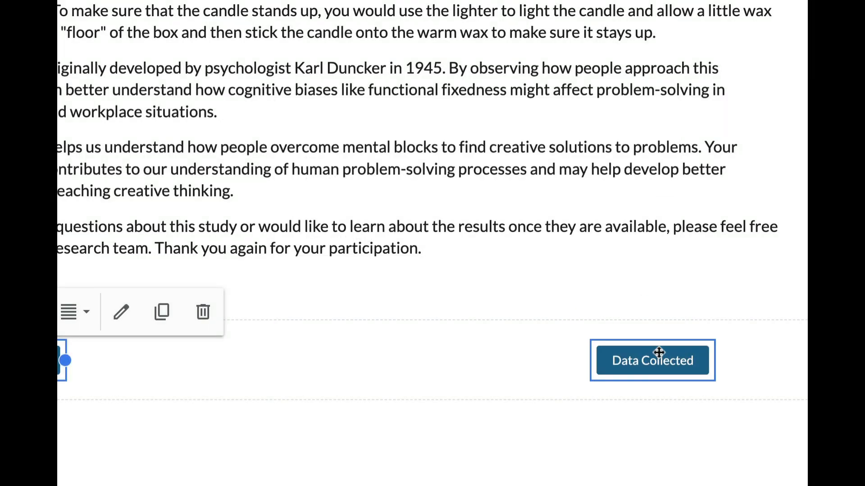
Check the name and link target of the Data Collected button, and close its settings
{"action": "left_click", "coordinate": [666, 364]}
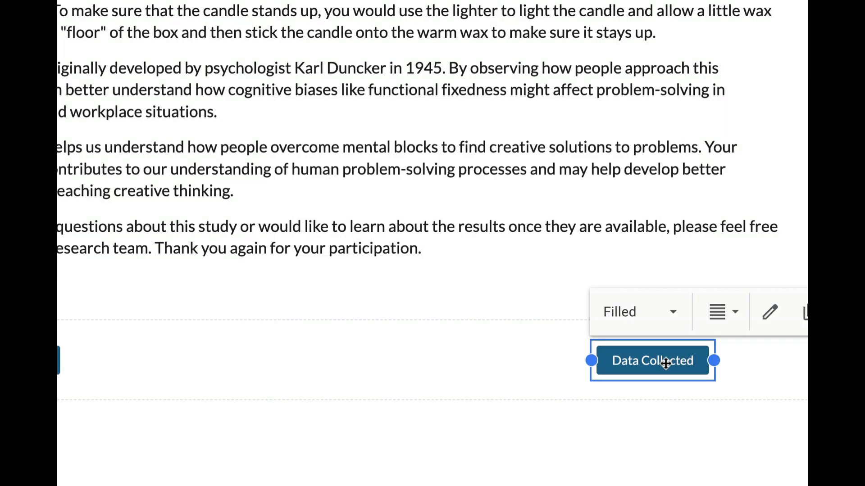
{"action": "left_click", "coordinate": [766, 316]}
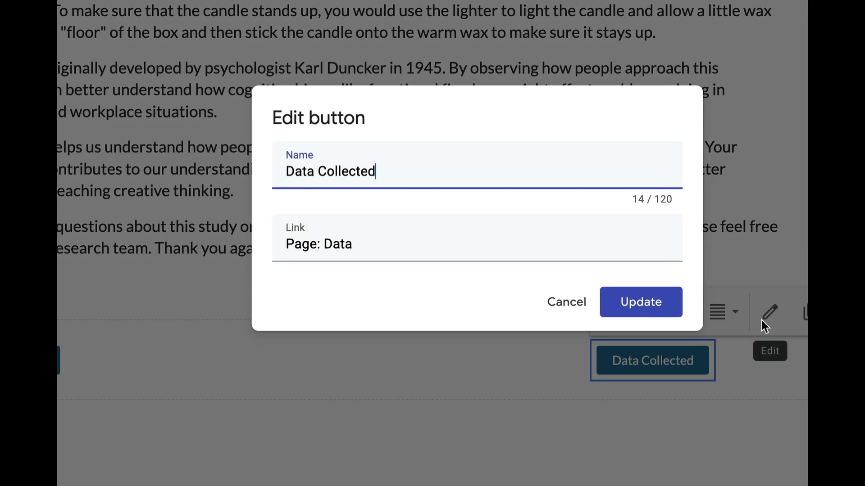
{"action": "left_click", "coordinate": [614, 303]}
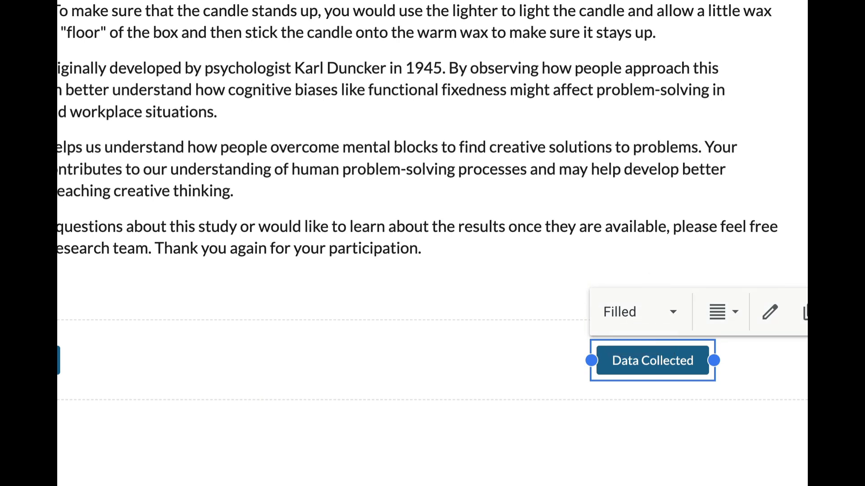
Open the Data page and view the embedded Problem Solving Experiment spreadsheet
{"action": "left_click", "coordinate": [722, 291]}
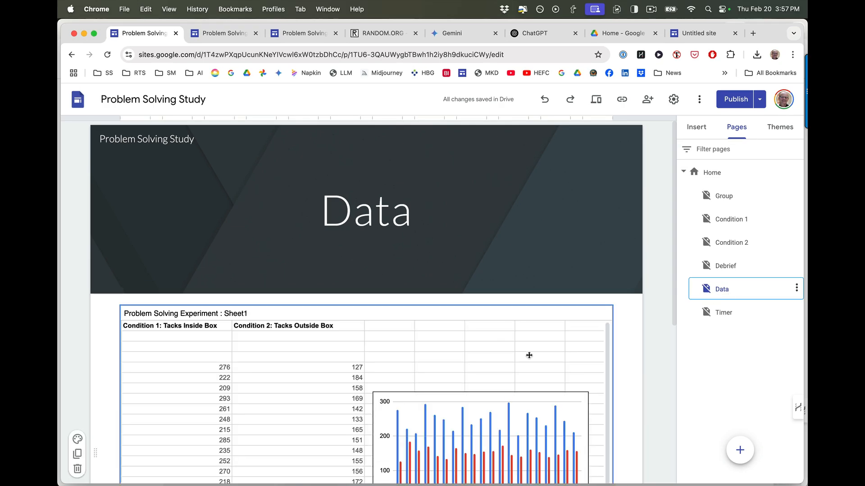
{"action": "scroll", "coordinate": [528, 355], "scroll_direction": "down", "scroll_amount": 2}
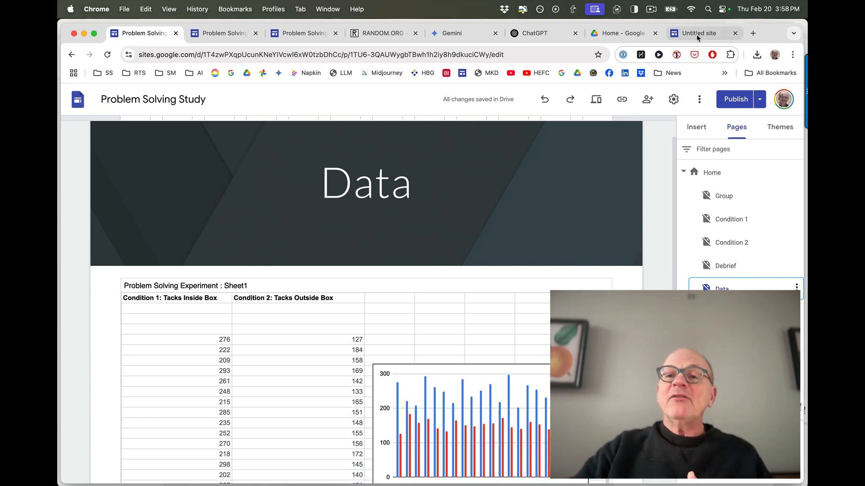
Open Google Drive in a new browser tab and open the Problem Solving Experiment spreadsheet from it
{"action": "left_click", "coordinate": [753, 33]}
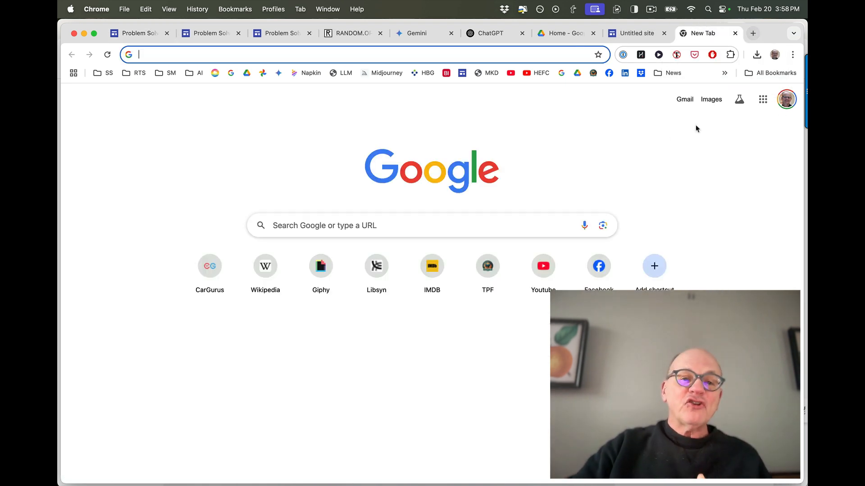
{"action": "left_click", "coordinate": [763, 99]}
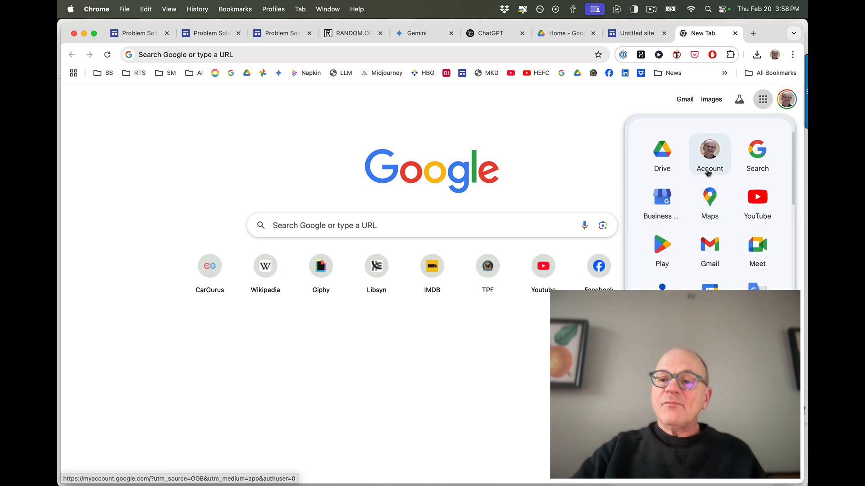
{"action": "left_click", "coordinate": [660, 151]}
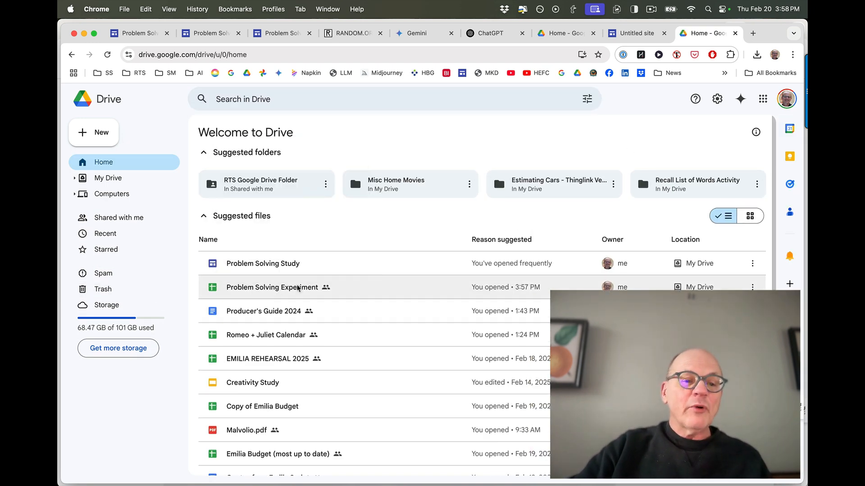
{"action": "double_click", "coordinate": [358, 287]}
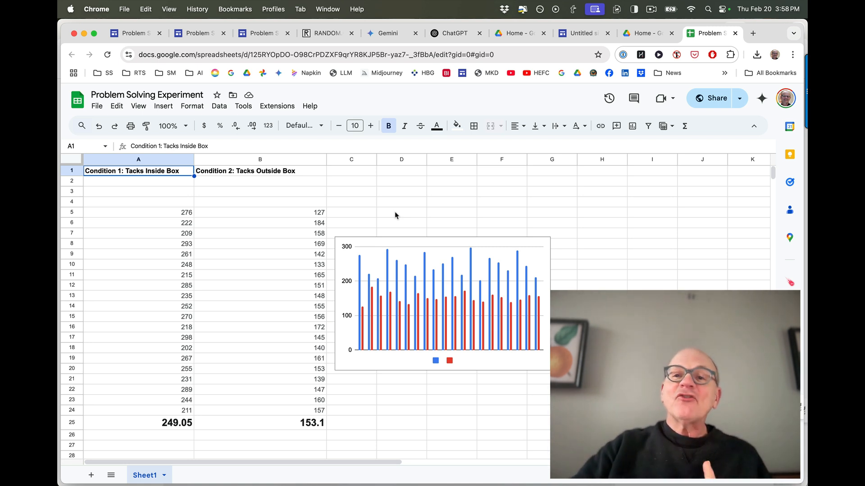
Return to the Problem Solving Study site and delete the embedded spreadsheet from the Data page
{"action": "left_click", "coordinate": [134, 33]}
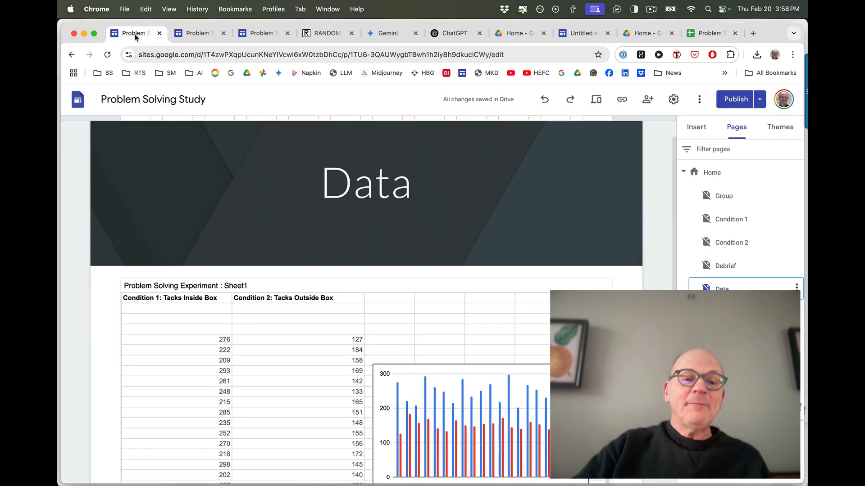
{"action": "left_click", "coordinate": [696, 127]}
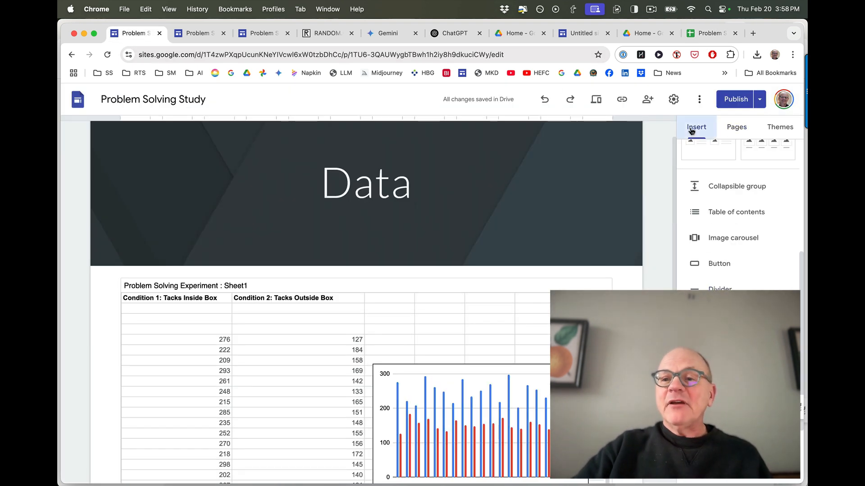
{"action": "scroll", "coordinate": [719, 313], "scroll_direction": "down", "scroll_amount": 2}
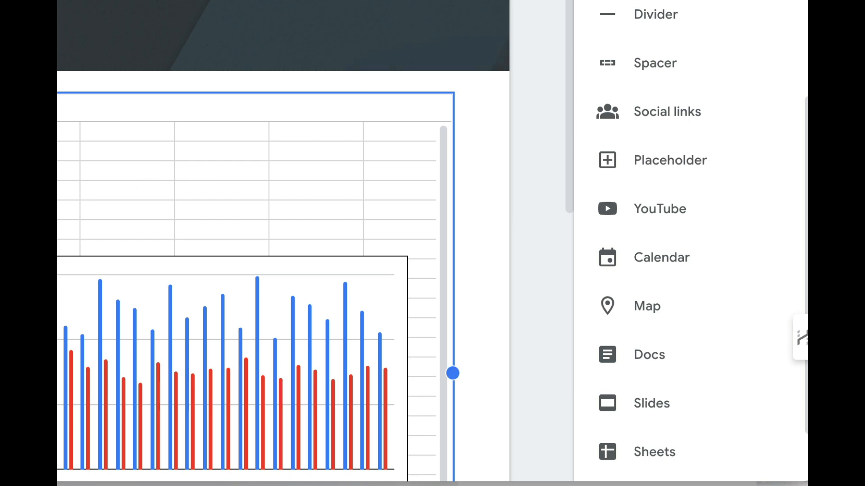
{"action": "key", "text": "Delete"}
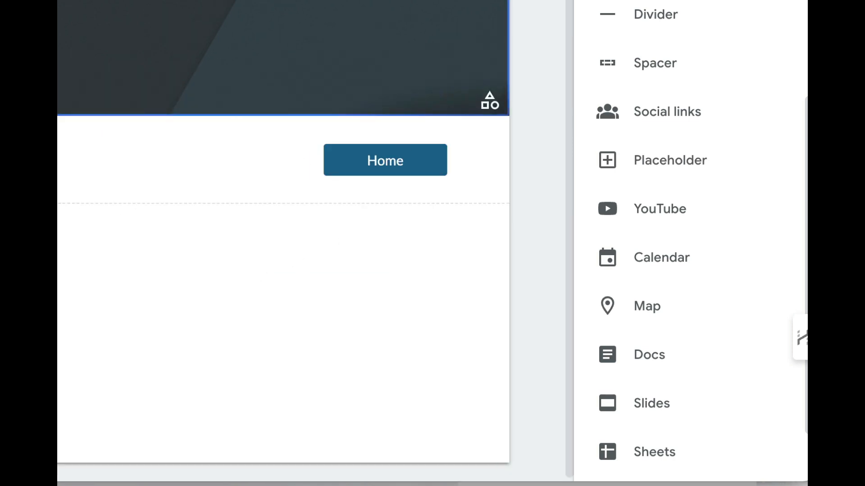
Insert the Problem Solving Experiment spreadsheet from Google Sheets into the Data page
{"action": "scroll", "coordinate": [656, 259], "scroll_direction": "down", "scroll_amount": 2}
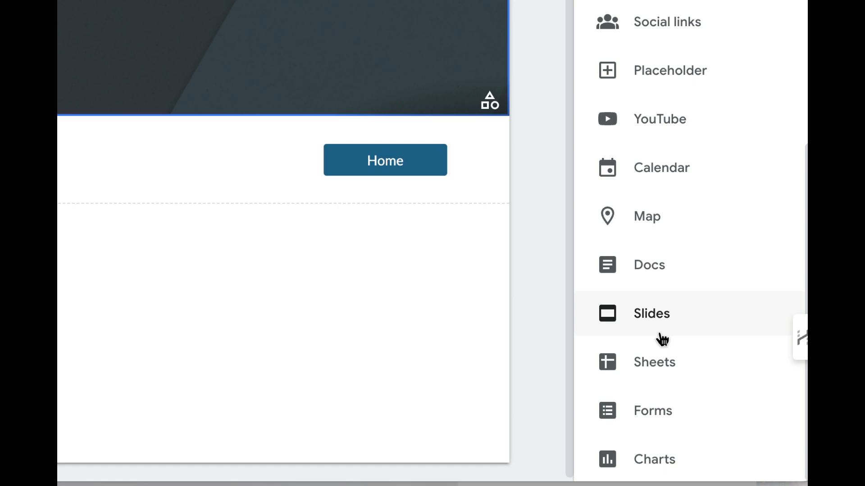
{"action": "left_click", "coordinate": [659, 365]}
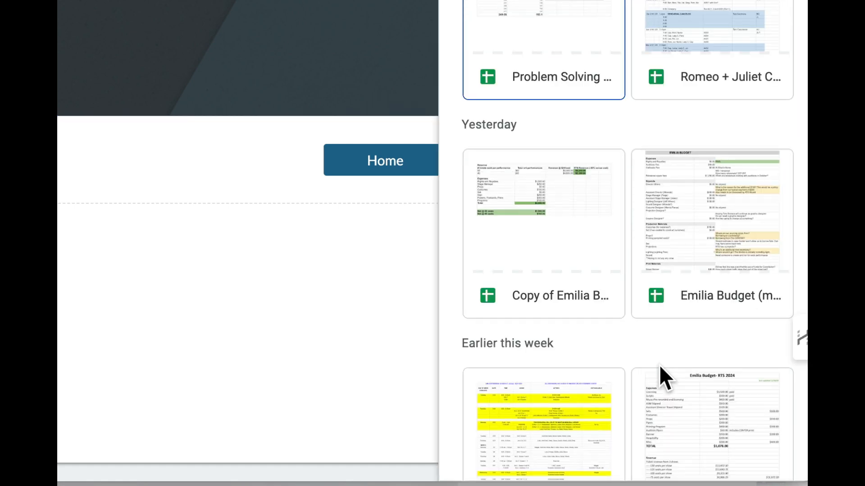
{"action": "left_click", "coordinate": [584, 78]}
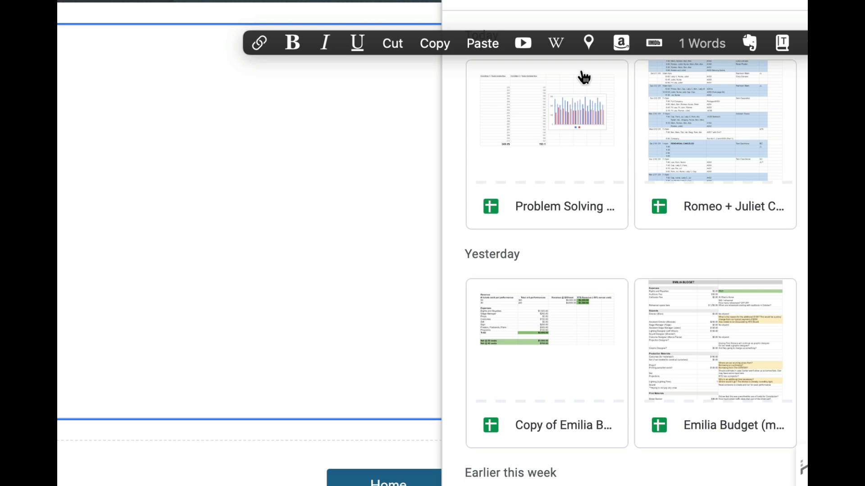
{"action": "scroll", "coordinate": [413, 310], "scroll_direction": "down", "scroll_amount": 1}
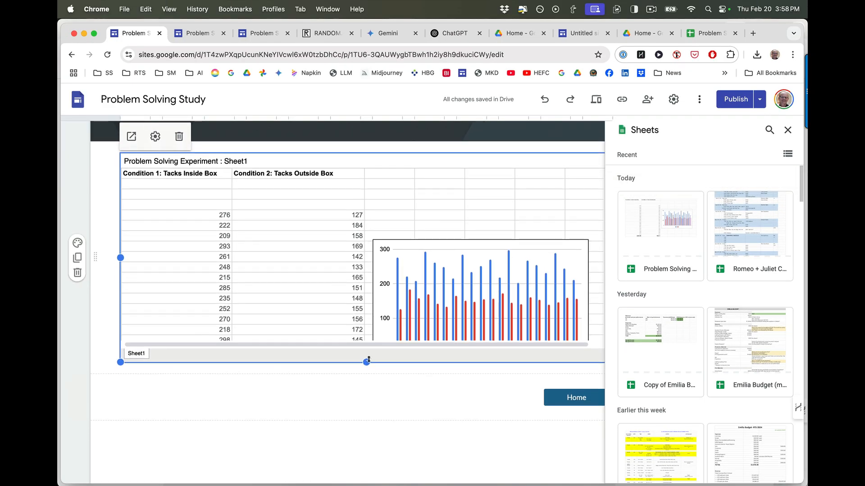
Close the spreadsheet picker and enlarge the embedded sheet downward to fit all data rows through the averages
{"action": "left_click", "coordinate": [787, 129]}
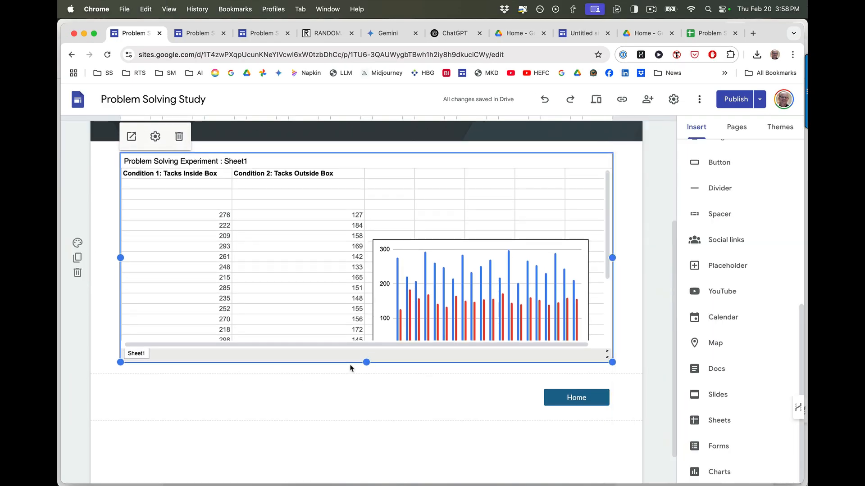
{"action": "left_click_drag", "start_coordinate": [365, 430], "coordinate": [361, 458]}
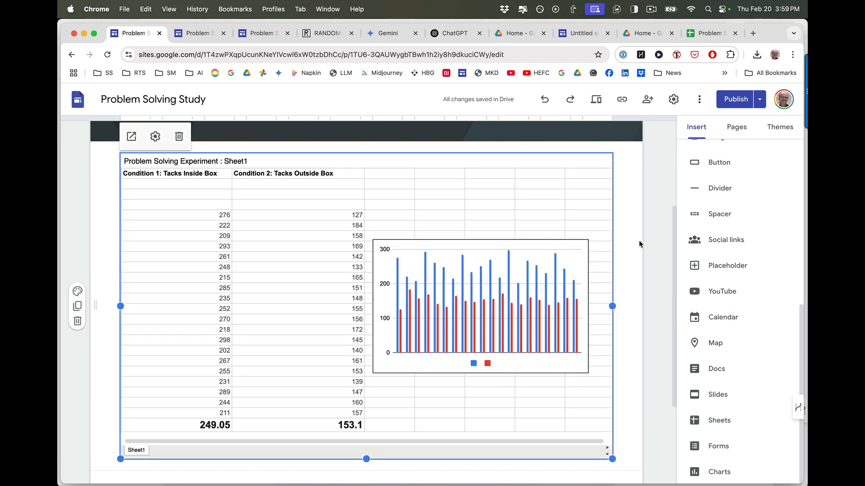
{"action": "scroll", "coordinate": [640, 244], "scroll_direction": "down", "scroll_amount": 1}
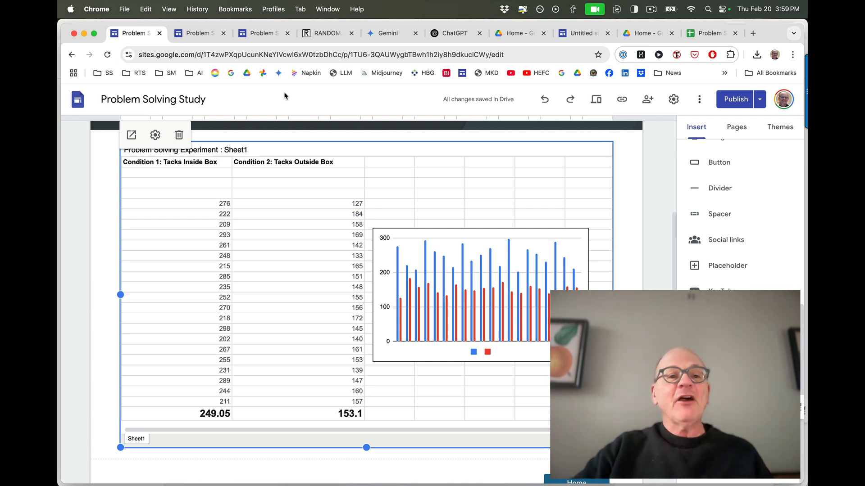
Switch to the second Problem Solving Study editor tab, expand the Home subpages and view the Timer page
{"action": "left_click", "coordinate": [193, 34]}
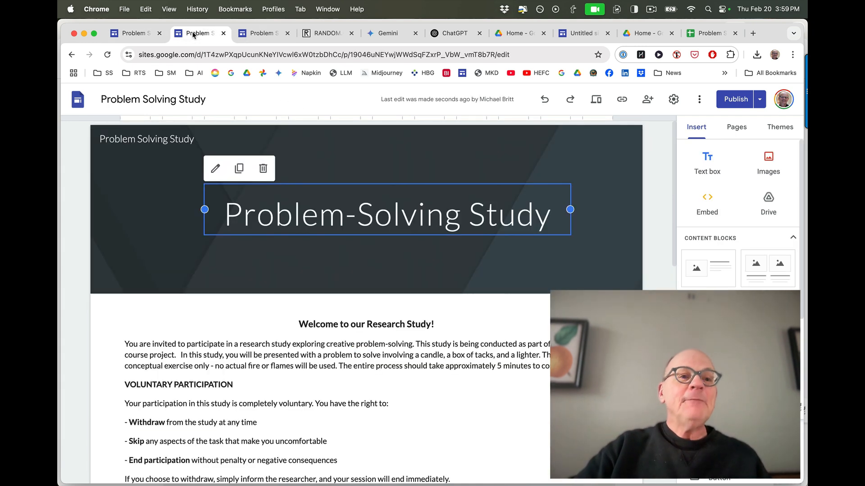
{"action": "left_click", "coordinate": [738, 128]}
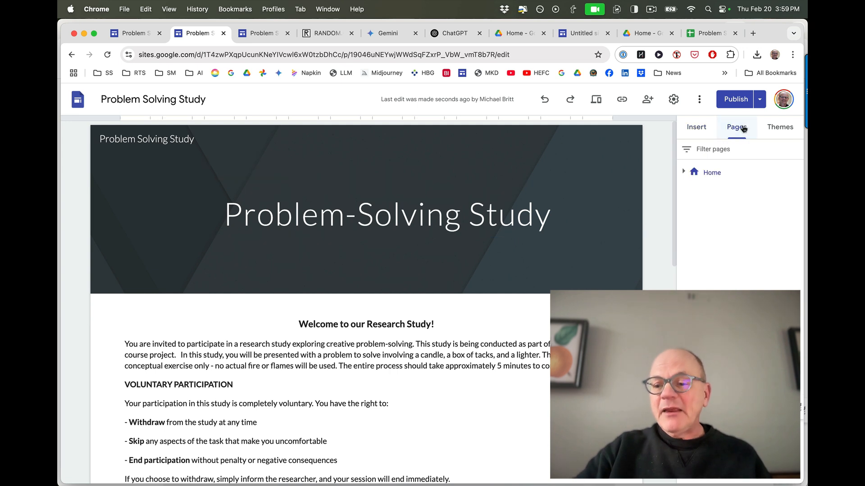
{"action": "left_click", "coordinate": [683, 171]}
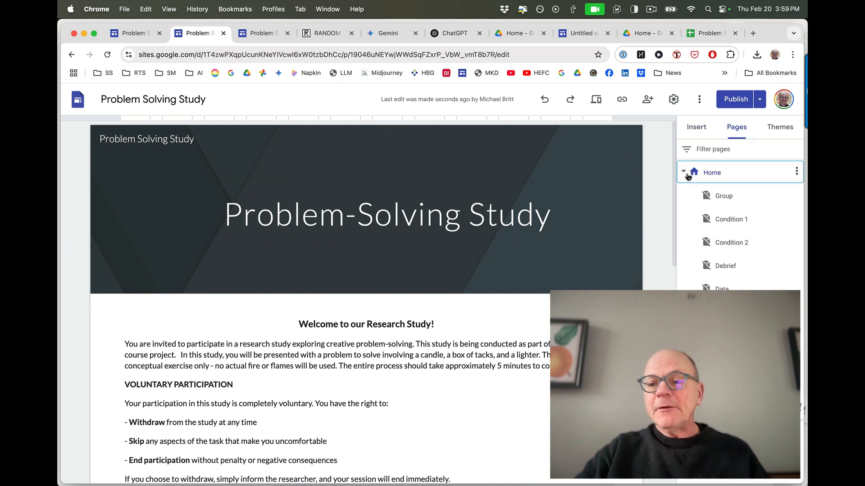
{"action": "left_click", "coordinate": [741, 314]}
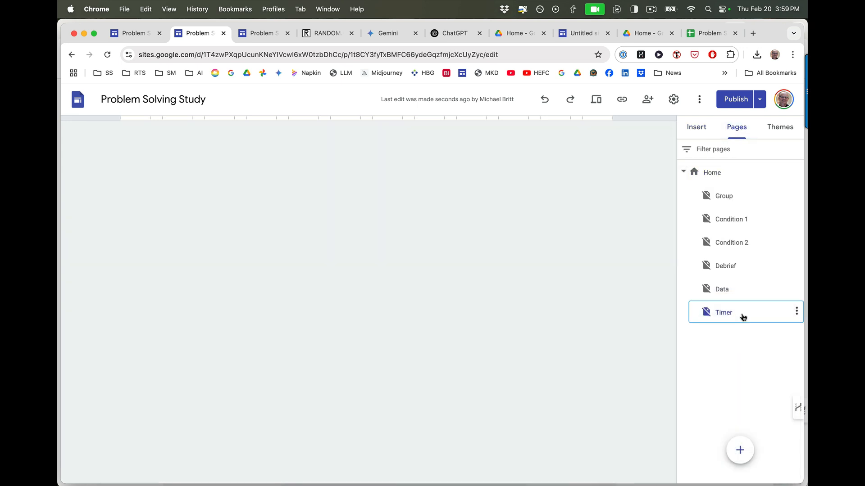
{"action": "scroll", "coordinate": [563, 366], "scroll_direction": "down", "scroll_amount": 1}
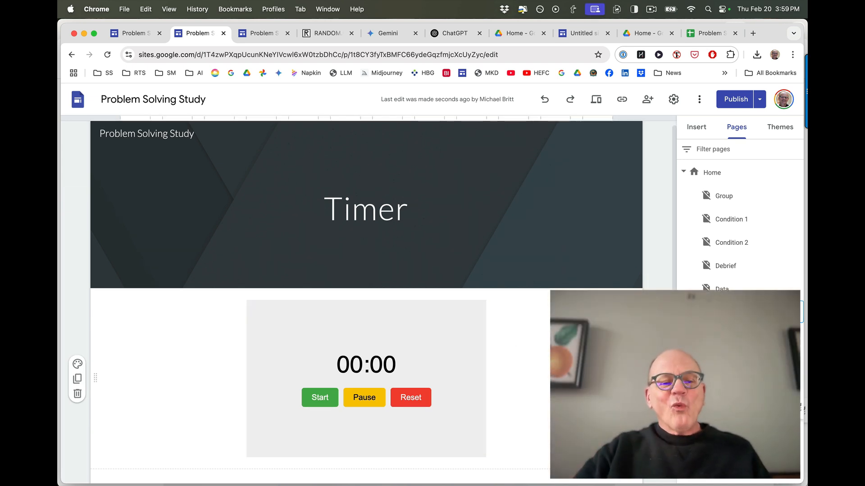
Examine the HTML embed code behind the timer on the Timer page, and close it without changes
{"action": "left_click", "coordinate": [453, 354]}
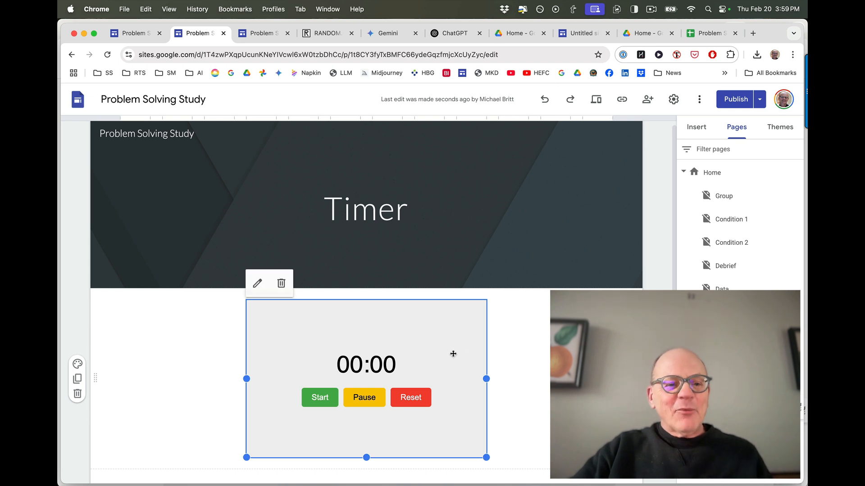
{"action": "left_click", "coordinate": [257, 284]}
{"action": "scroll", "coordinate": [473, 289], "scroll_direction": "down", "scroll_amount": 10}
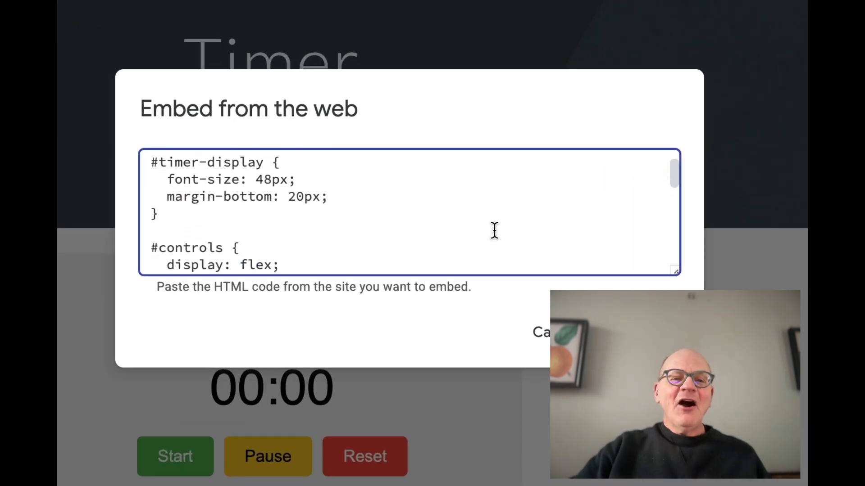
{"action": "scroll", "coordinate": [494, 230], "scroll_direction": "down", "scroll_amount": 3}
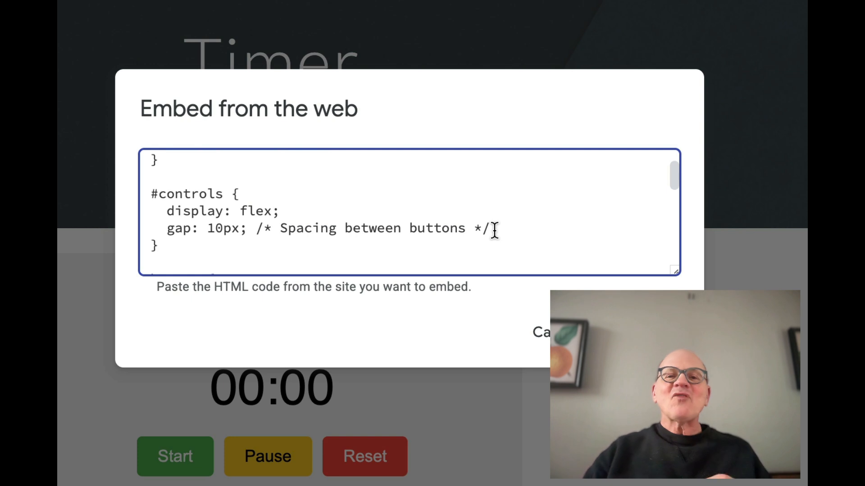
{"action": "scroll", "coordinate": [495, 230], "scroll_direction": "down", "scroll_amount": 2}
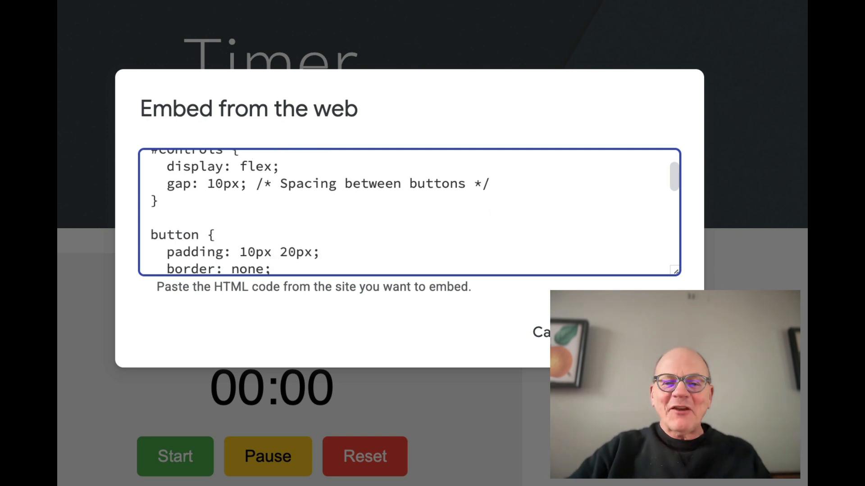
{"action": "left_click", "coordinate": [537, 329]}
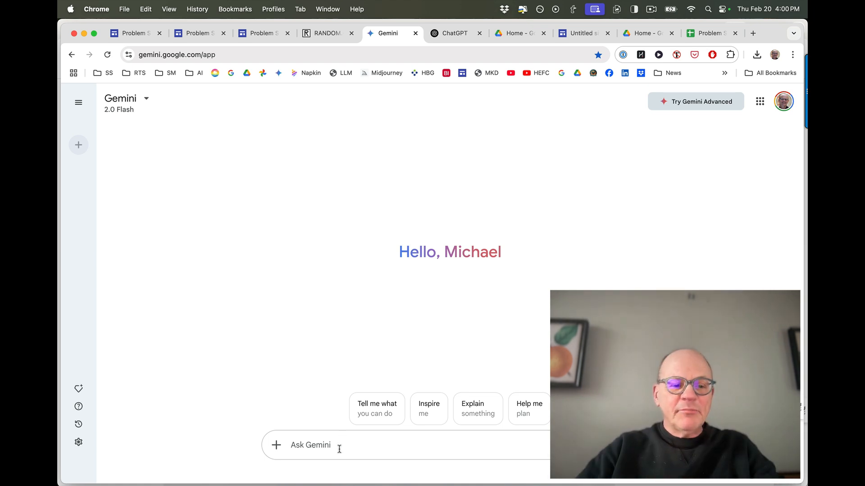
Ask Gemini for an HTML-only timer counting up to 300 seconds in MM:SS, with horizontal, differently colored Start/Stop, Pause/Resume and Reset buttons
{"action": "key", "text": "super+v"}
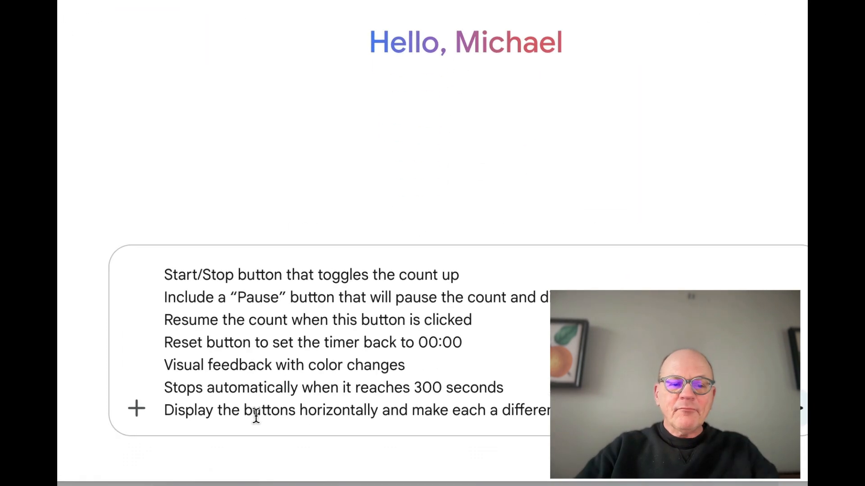
{"action": "scroll", "coordinate": [441, 427], "scroll_direction": "up", "scroll_amount": 1}
{"action": "scroll", "coordinate": [448, 376], "scroll_direction": "up", "scroll_amount": 3}
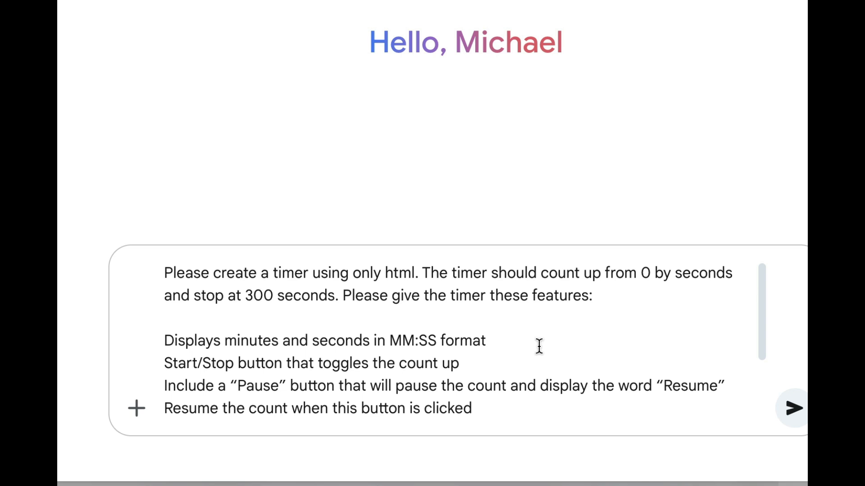
{"action": "scroll", "coordinate": [539, 346], "scroll_direction": "down", "scroll_amount": 2}
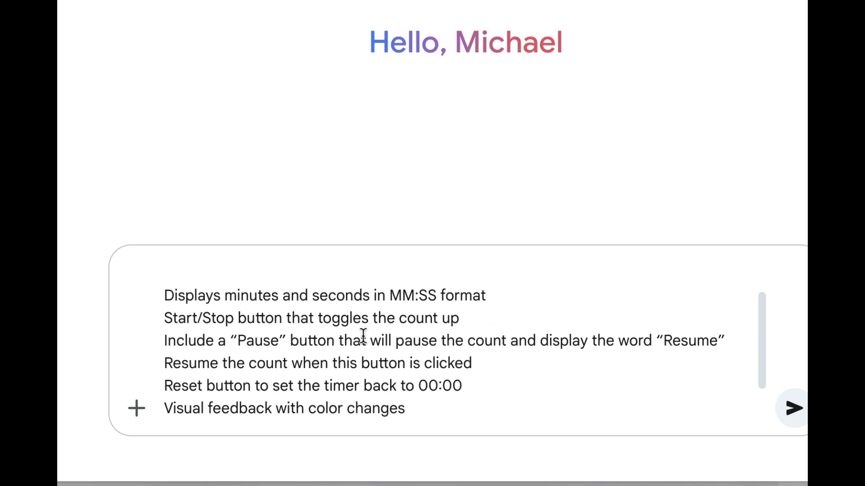
{"action": "scroll", "coordinate": [363, 335], "scroll_direction": "down", "scroll_amount": 1}
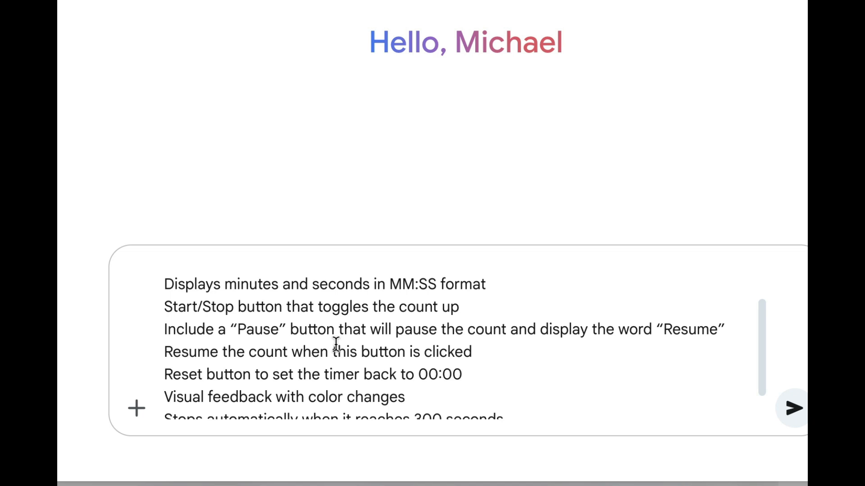
{"action": "scroll", "coordinate": [603, 360], "scroll_direction": "down", "scroll_amount": 2}
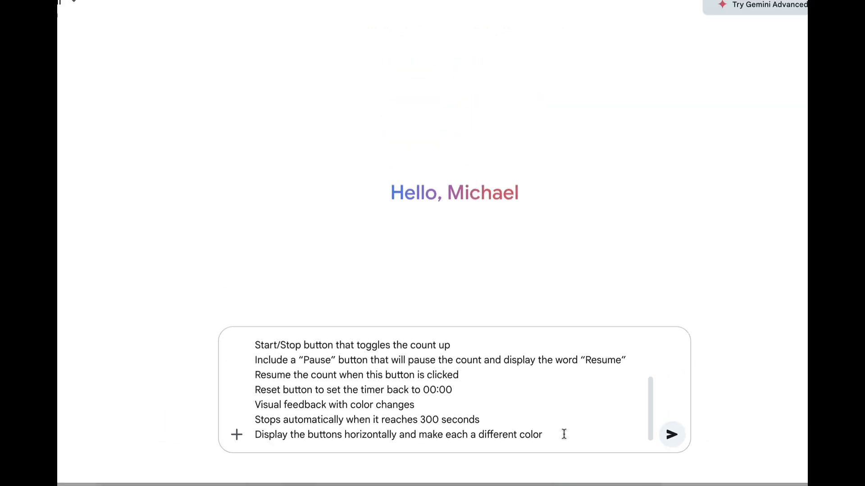
{"action": "key", "text": "Return"}
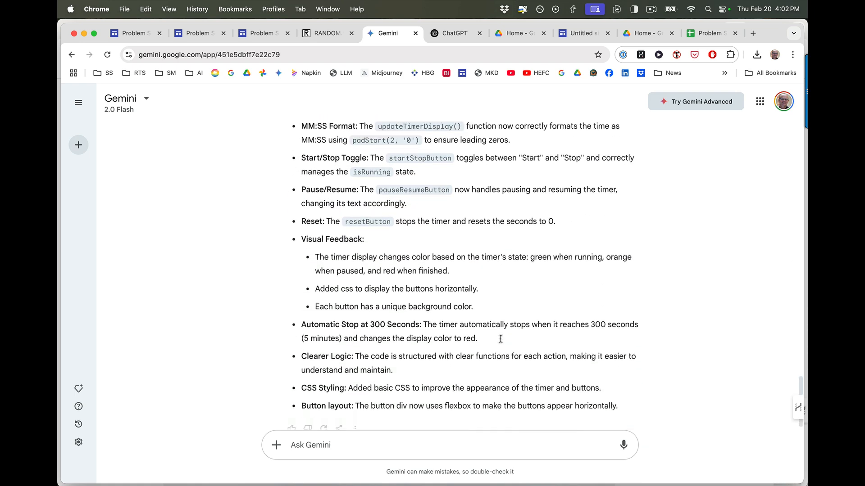
Select the complete generated timer HTML code, from the DOCTYPE line through the closing html tag
{"action": "scroll", "coordinate": [500, 341], "scroll_direction": "up", "scroll_amount": 5}
{"action": "scroll", "coordinate": [500, 339], "scroll_direction": "up", "scroll_amount": 1}
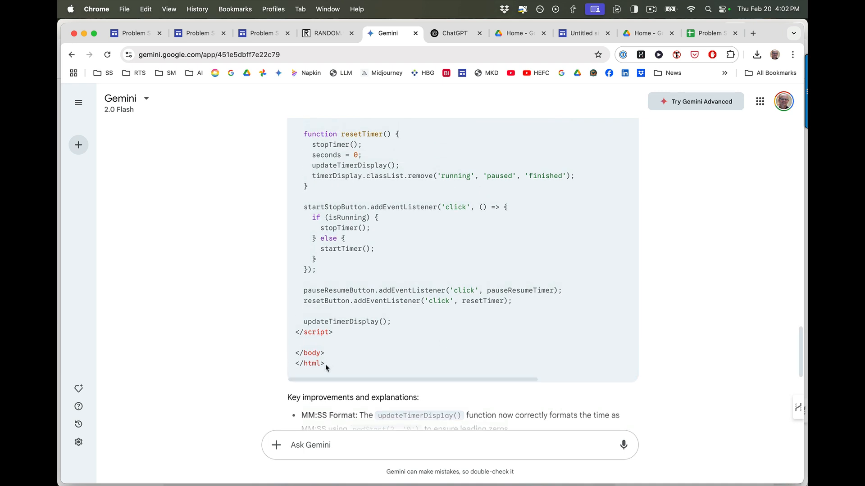
{"action": "left_click_drag", "start_coordinate": [330, 364], "coordinate": [290, 246]}
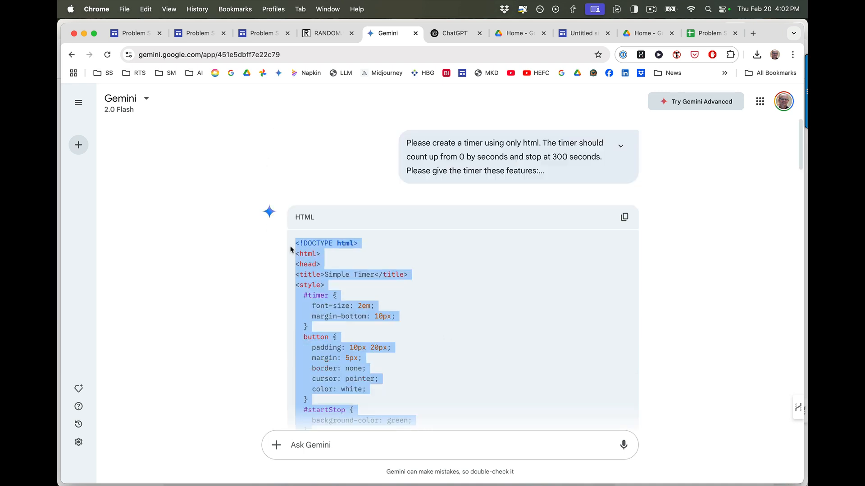
Switch to the first Problem Solving Study editor tab and open the Timer page for editing
{"action": "left_click", "coordinate": [135, 33]}
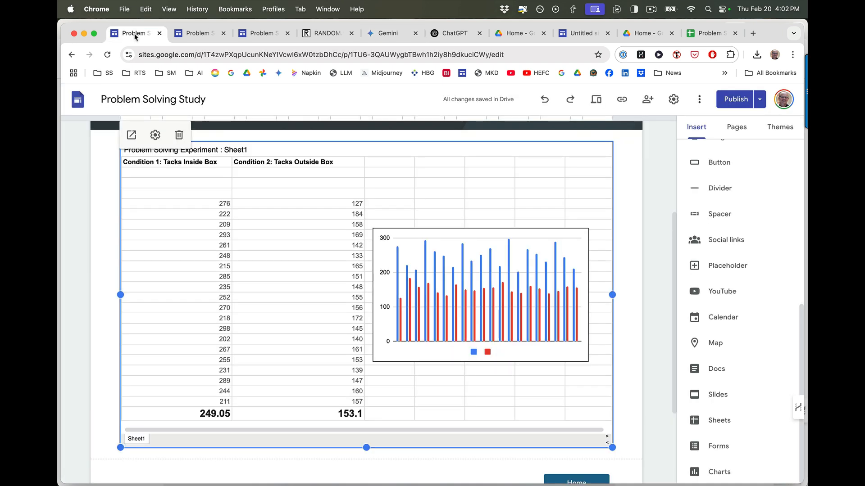
{"action": "left_click", "coordinate": [737, 128]}
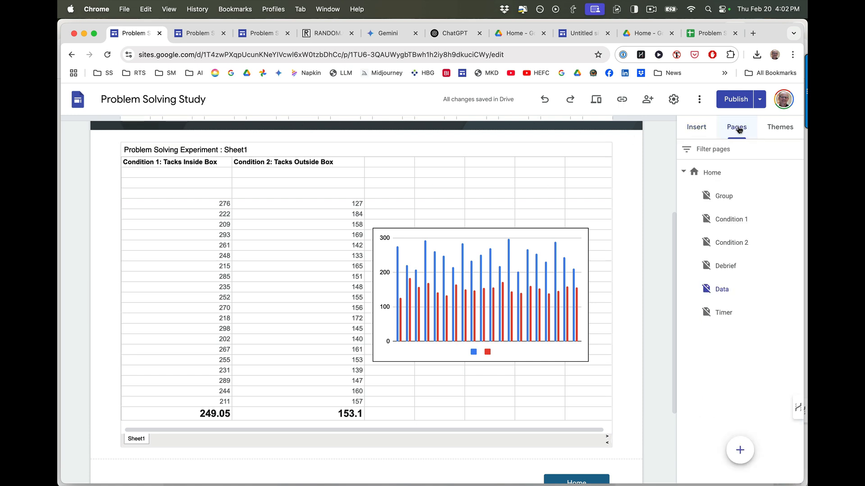
{"action": "left_click", "coordinate": [725, 313]}
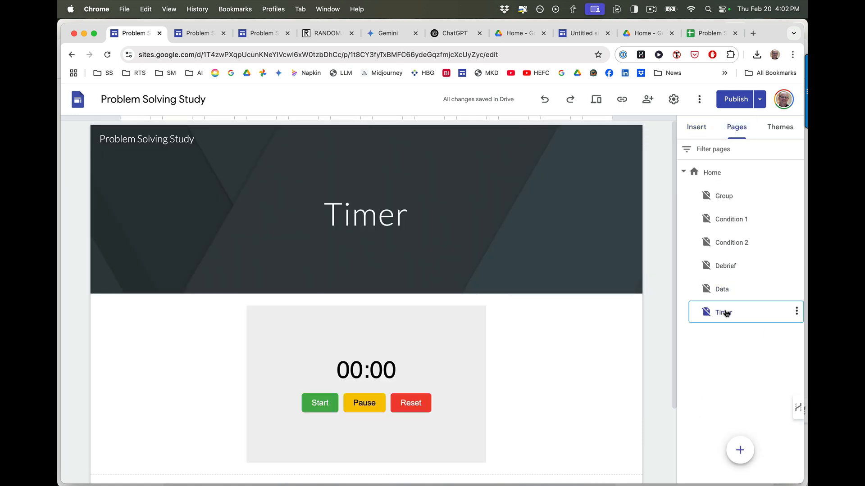
{"action": "scroll", "coordinate": [607, 332], "scroll_direction": "down", "scroll_amount": 2}
Embed the copied Gemini timer HTML on the Timer page as embed code and insert it into the page
{"action": "left_click", "coordinate": [696, 127]}
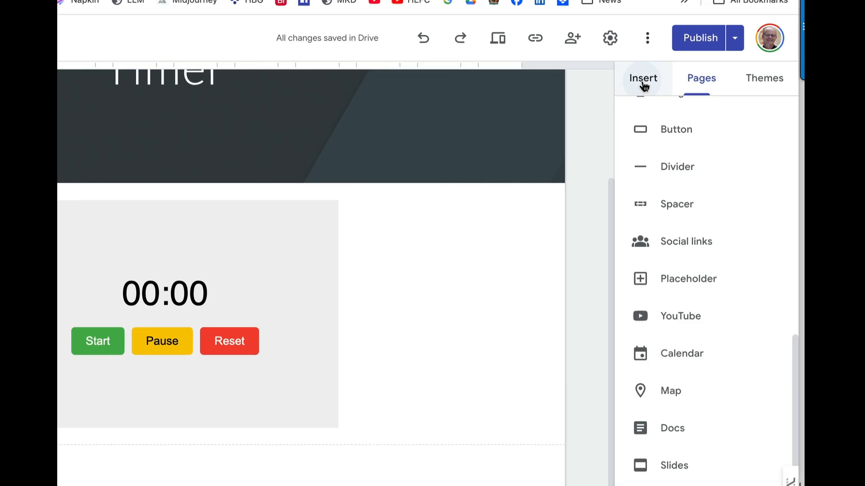
{"action": "scroll", "coordinate": [688, 263], "scroll_direction": "up", "scroll_amount": 10}
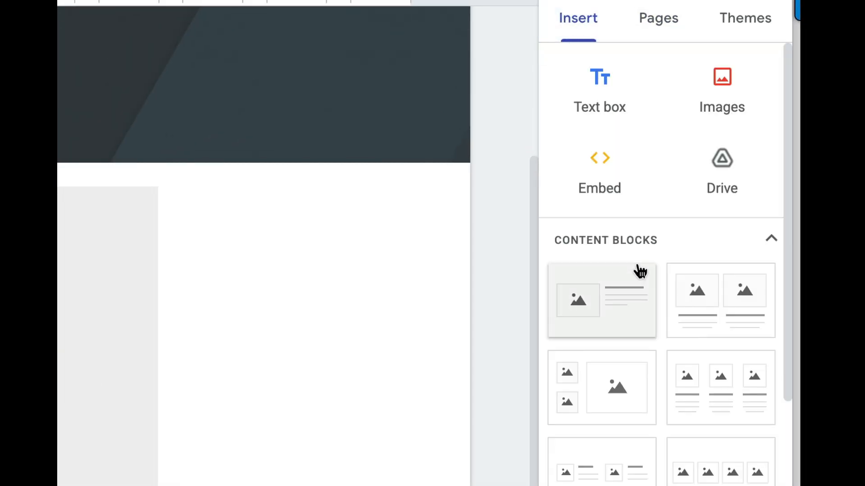
{"action": "left_click", "coordinate": [604, 180]}
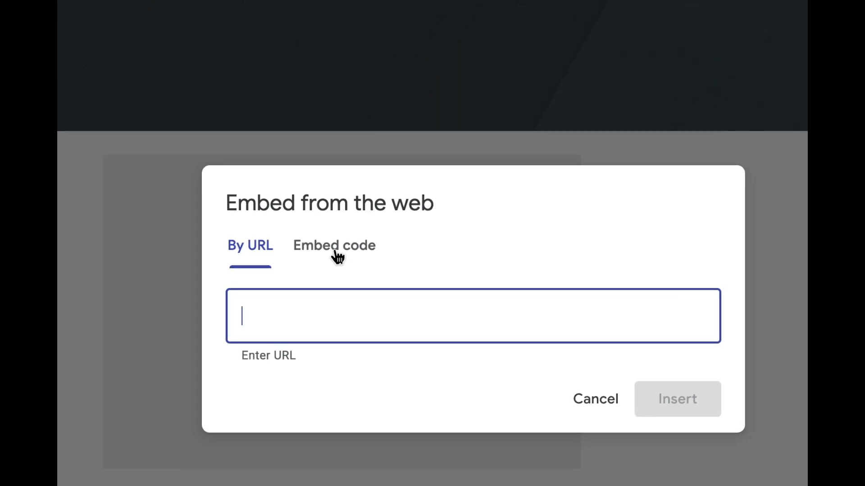
{"action": "left_click", "coordinate": [336, 250]}
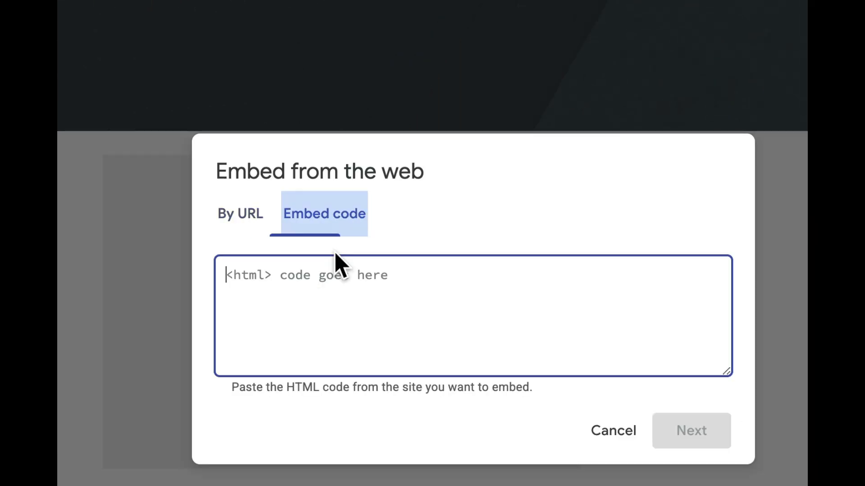
{"action": "key", "text": "ctrl+v"}
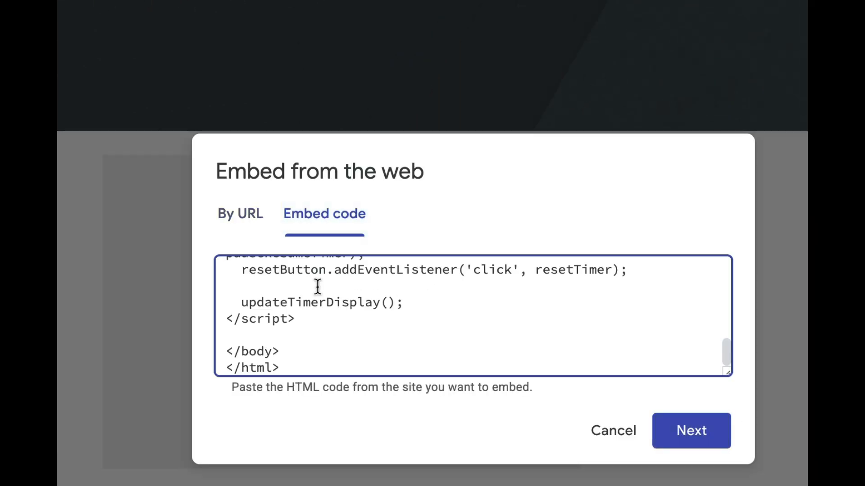
{"action": "left_click", "coordinate": [686, 433]}
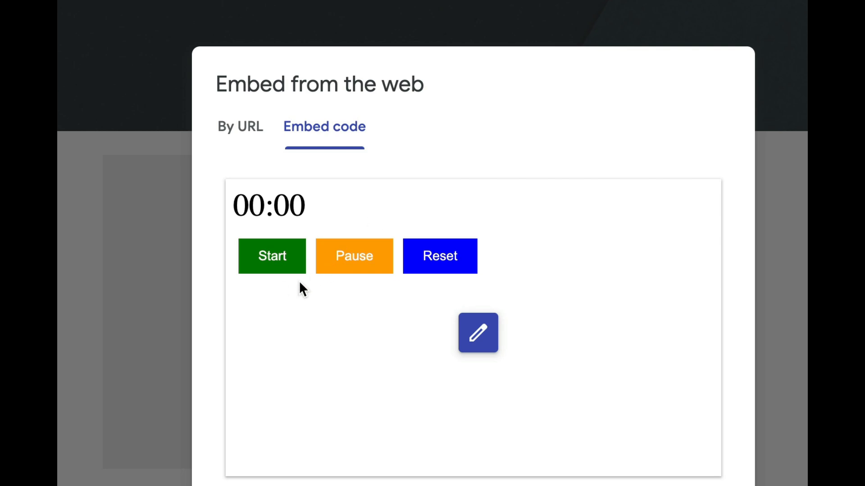
{"action": "left_click", "coordinate": [698, 485]}
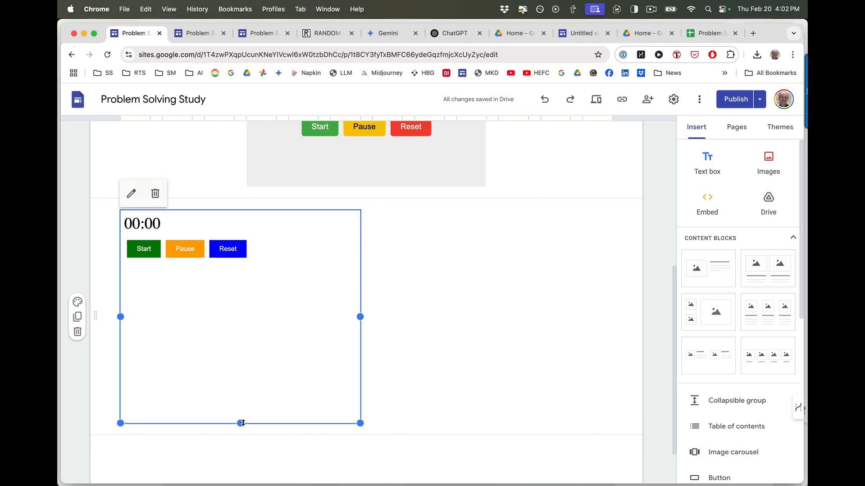
Shorten the new timer embed and centre it beneath the existing gray timer
{"action": "left_click_drag", "start_coordinate": [240, 424], "coordinate": [245, 305]}
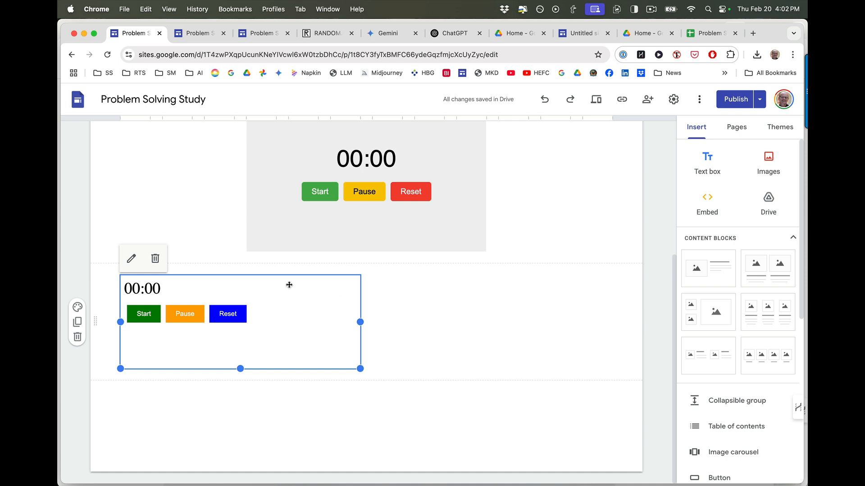
{"action": "left_click_drag", "start_coordinate": [282, 303], "coordinate": [374, 303]}
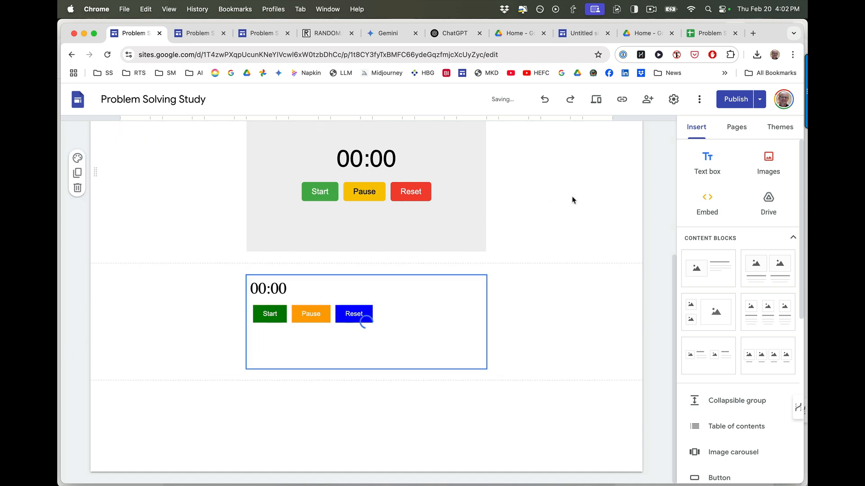
View the published site, preview the Timer page from the editor, start the newly embedded timer and exit the preview
{"action": "left_click", "coordinate": [760, 102]}
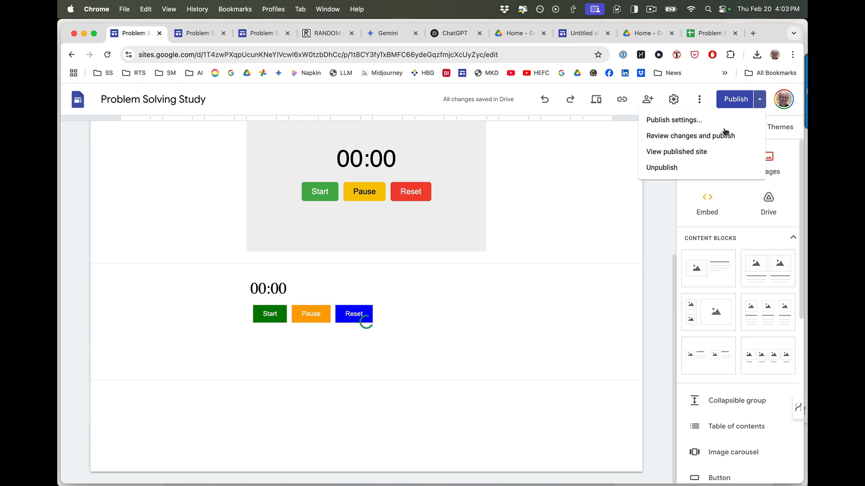
{"action": "left_click", "coordinate": [680, 151]}
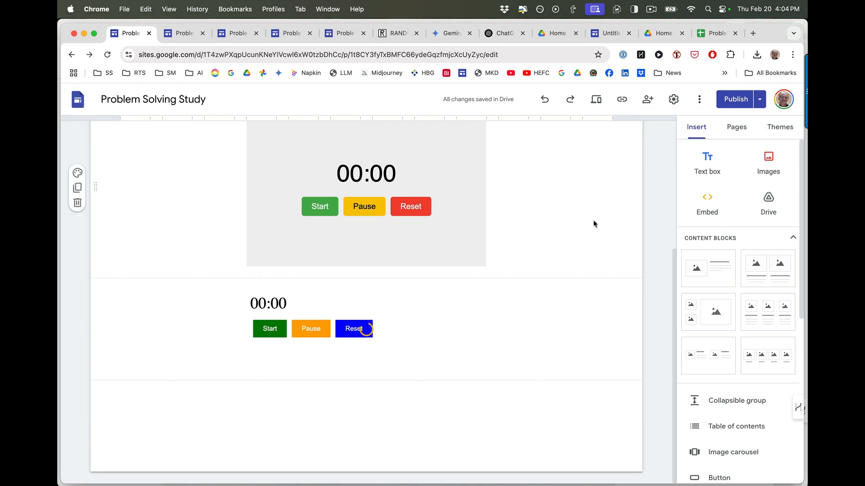
{"action": "left_click", "coordinate": [599, 101]}
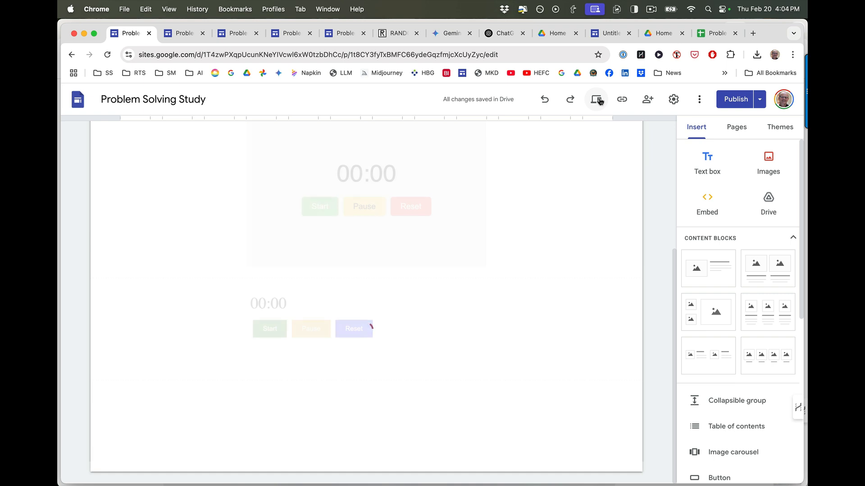
{"action": "scroll", "coordinate": [616, 282], "scroll_direction": "down", "scroll_amount": 4}
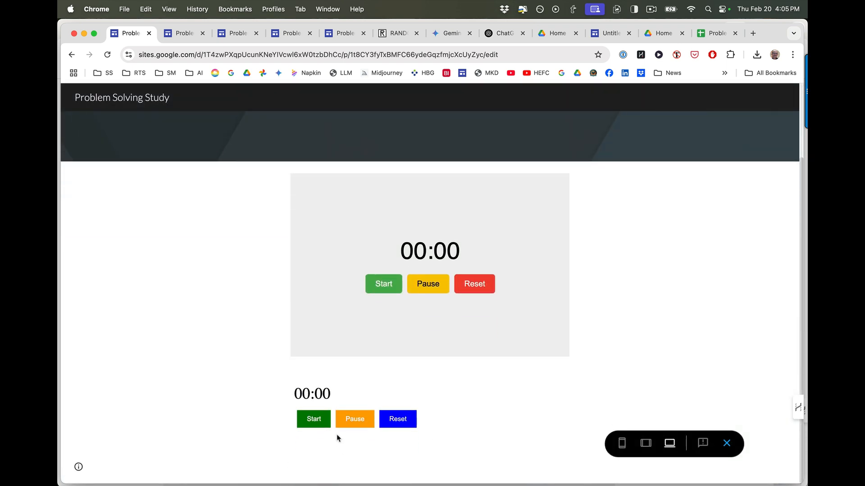
{"action": "left_click", "coordinate": [308, 421]}
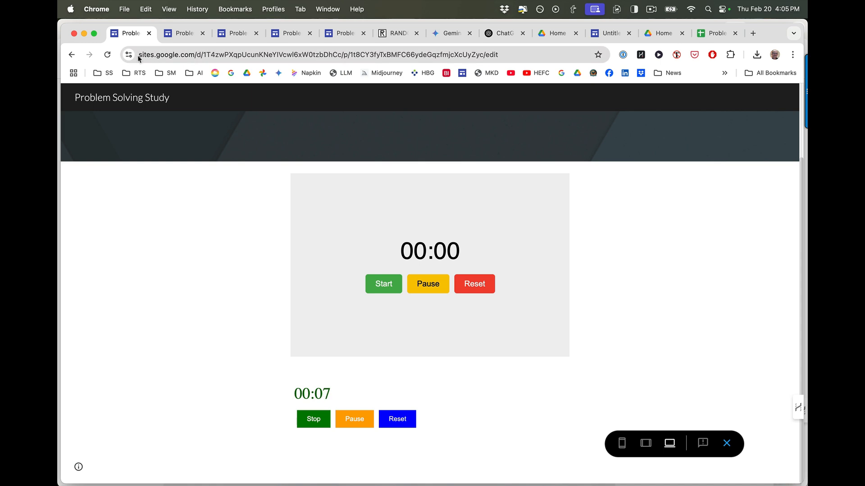
{"action": "left_click", "coordinate": [725, 445]}
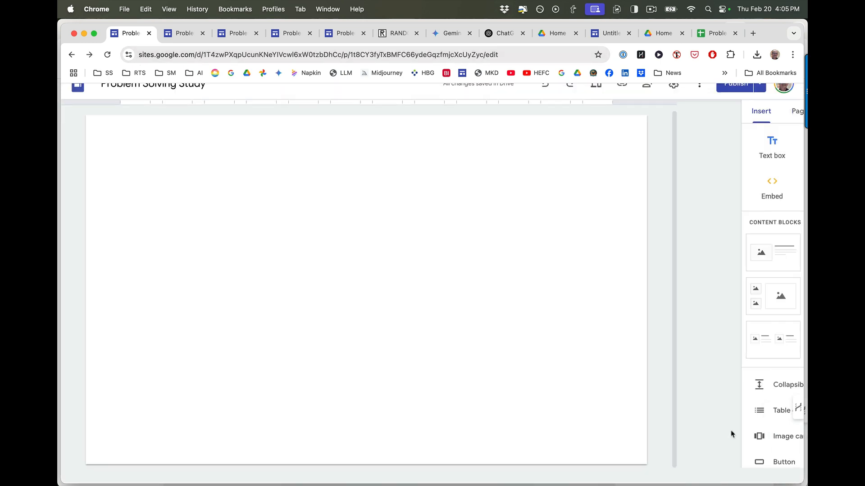
Open the Home page and review its consent information down to the Next button
{"action": "left_click", "coordinate": [738, 129]}
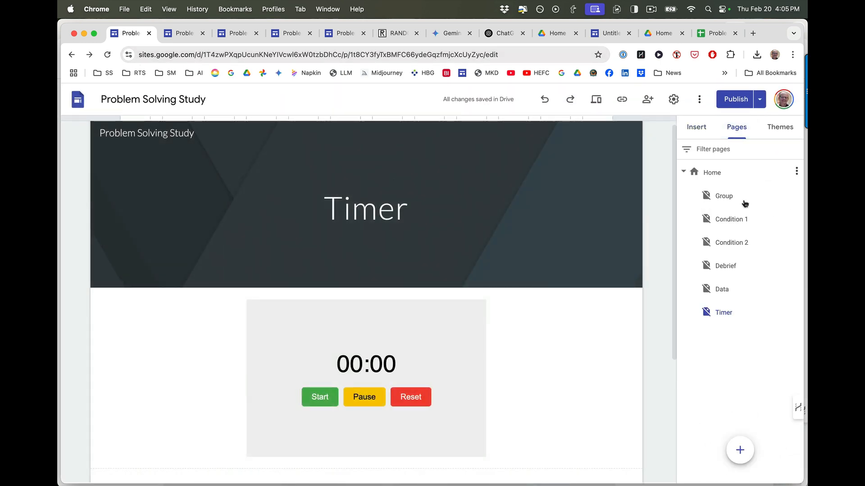
{"action": "left_click_drag", "start_coordinate": [728, 199], "coordinate": [727, 173]}
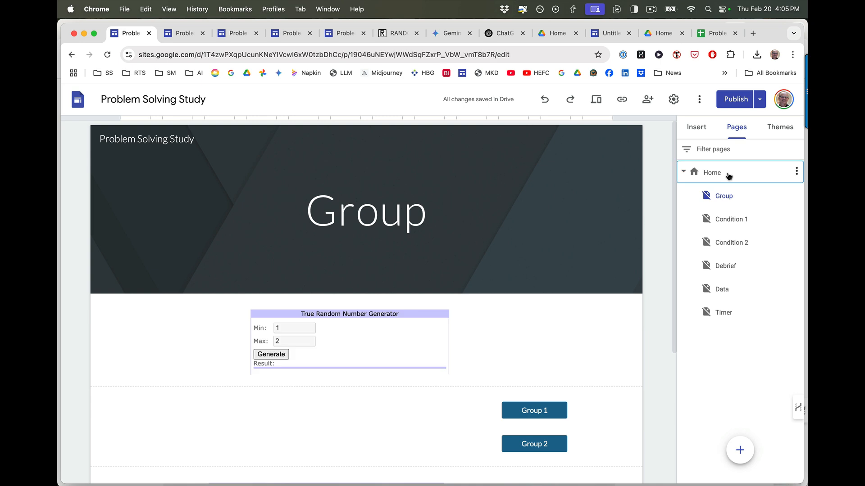
{"action": "scroll", "coordinate": [528, 290], "scroll_direction": "down", "scroll_amount": 4}
{"action": "scroll", "coordinate": [526, 288], "scroll_direction": "down", "scroll_amount": 6}
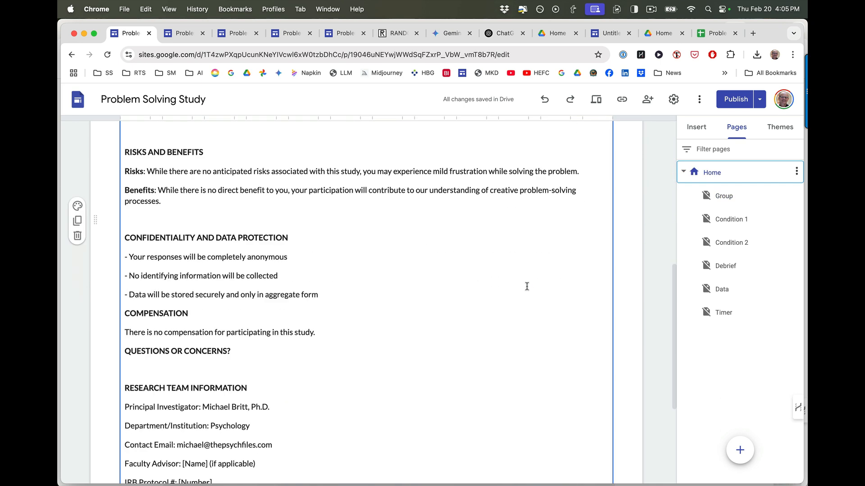
{"action": "left_click", "coordinate": [594, 431]}
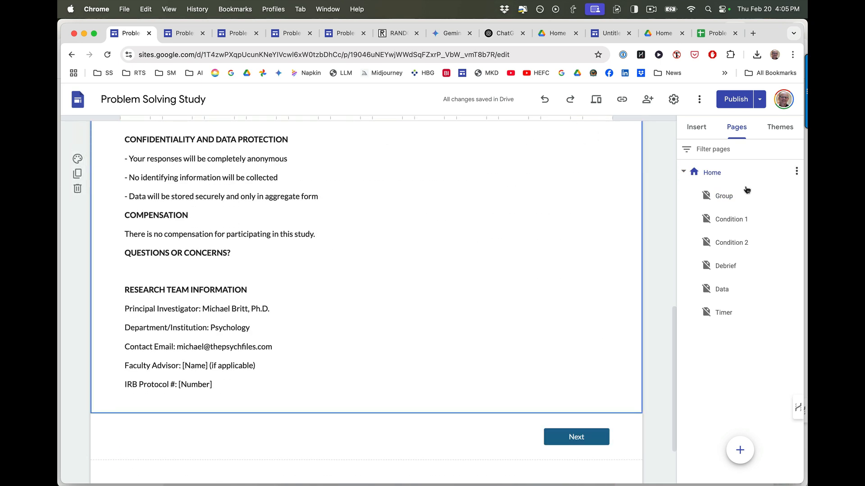
Delete the duplicate True Random Number Generator embed below the Group 1 and Group 2 buttons on the Group page
{"action": "left_click", "coordinate": [729, 197]}
{"action": "scroll", "coordinate": [559, 297], "scroll_direction": "down", "scroll_amount": 2}
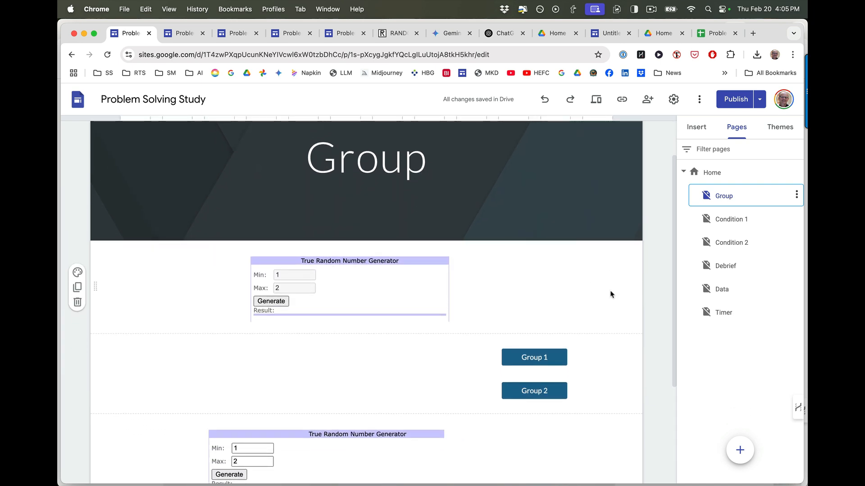
{"action": "scroll", "coordinate": [610, 295], "scroll_direction": "down", "scroll_amount": 2}
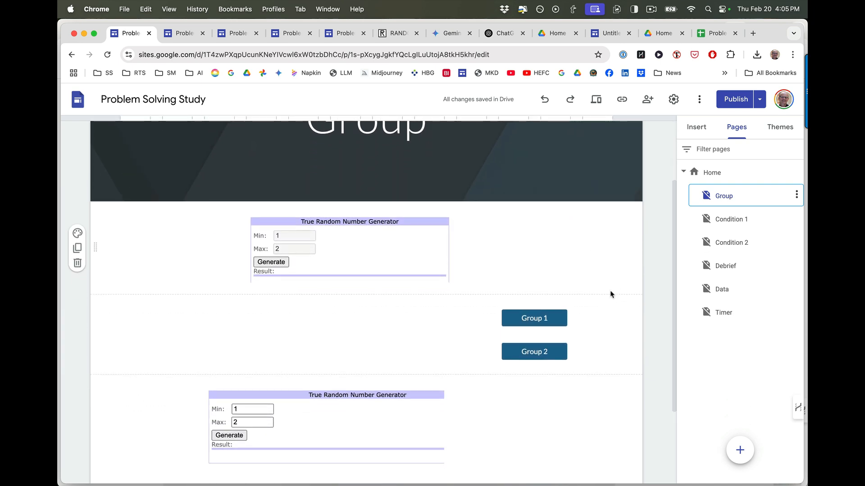
{"action": "left_click", "coordinate": [340, 430]}
{"action": "key", "text": "BackSpace"}
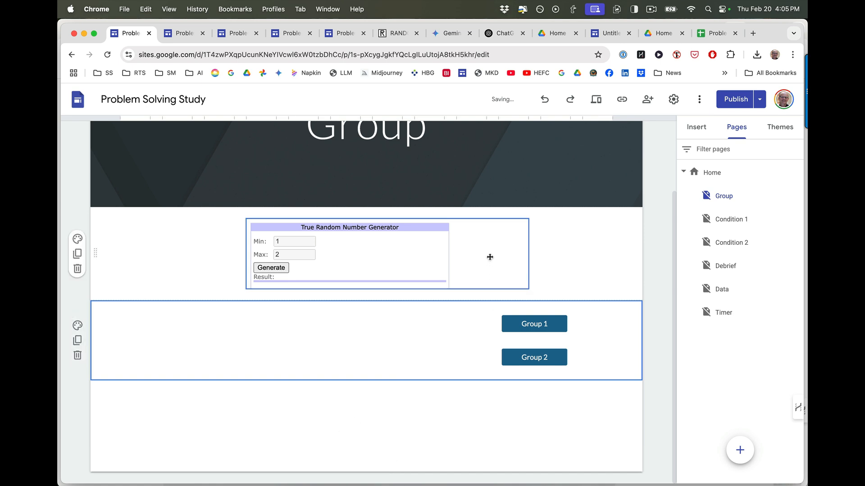
Look at the generated widget HTML on the RANDOM.ORG page and return to the Problem Solving Study editor
{"action": "left_click", "coordinate": [391, 33]}
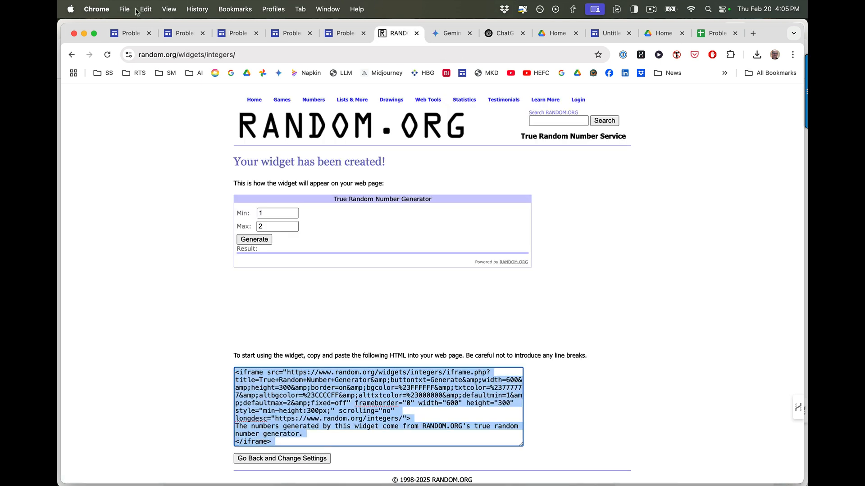
{"action": "left_click", "coordinate": [136, 33]}
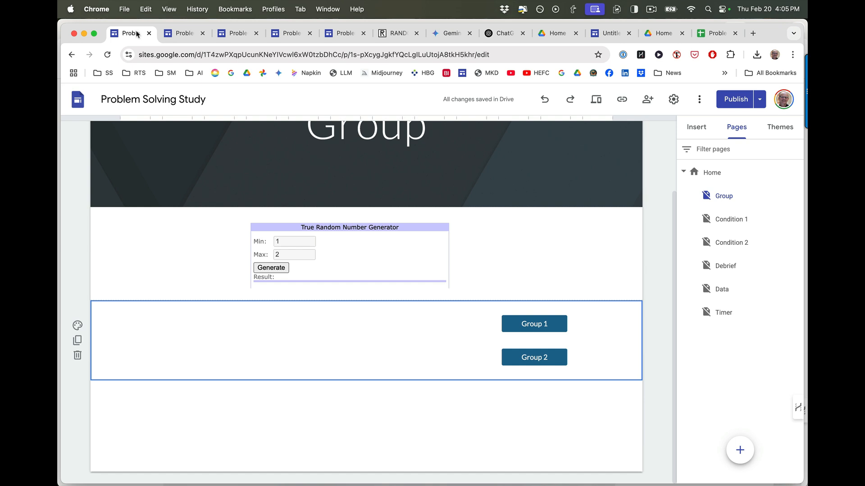
Review the candle problem instructions, photos and Debrief buttons on the Condition 1 and Condition 2 pages
{"action": "left_click", "coordinate": [734, 220]}
{"action": "scroll", "coordinate": [588, 346], "scroll_direction": "down", "scroll_amount": 4}
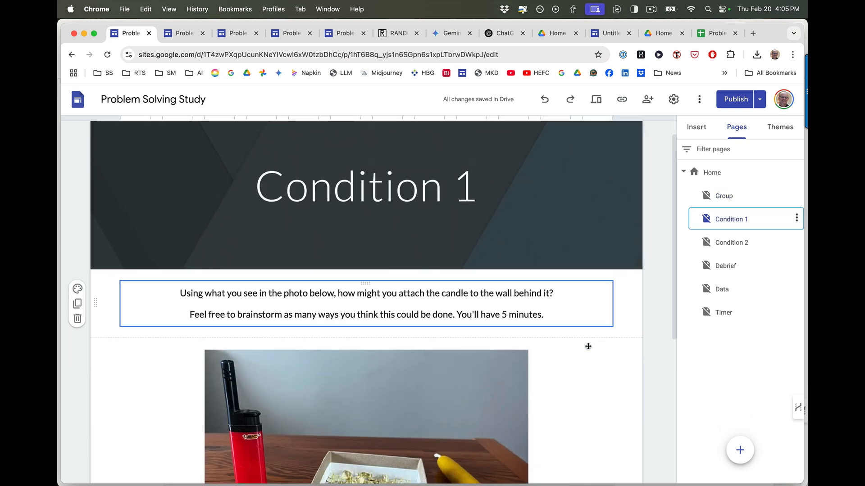
{"action": "scroll", "coordinate": [588, 347], "scroll_direction": "down", "scroll_amount": 1}
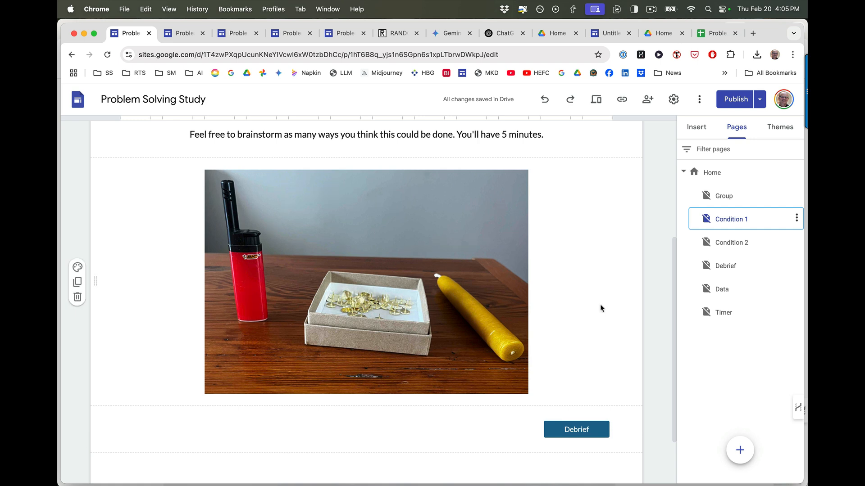
{"action": "scroll", "coordinate": [601, 309], "scroll_direction": "up", "scroll_amount": 5}
{"action": "scroll", "coordinate": [601, 309], "scroll_direction": "down", "scroll_amount": 4}
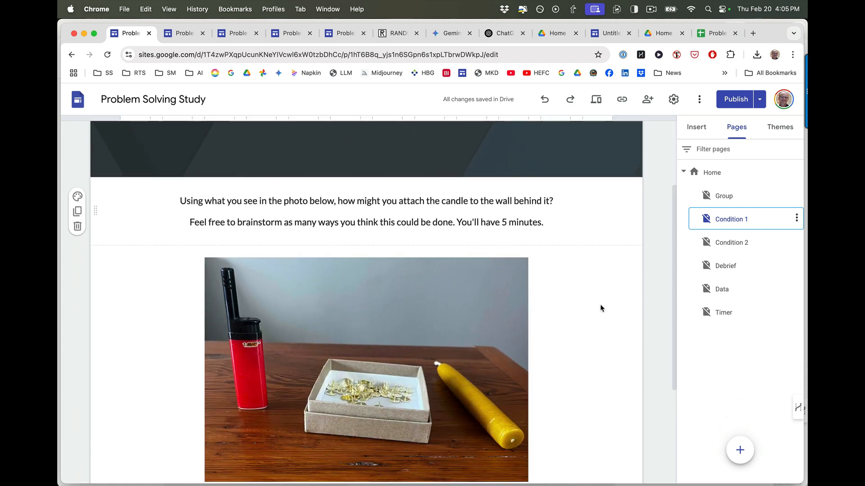
{"action": "scroll", "coordinate": [601, 309], "scroll_direction": "down", "scroll_amount": 1}
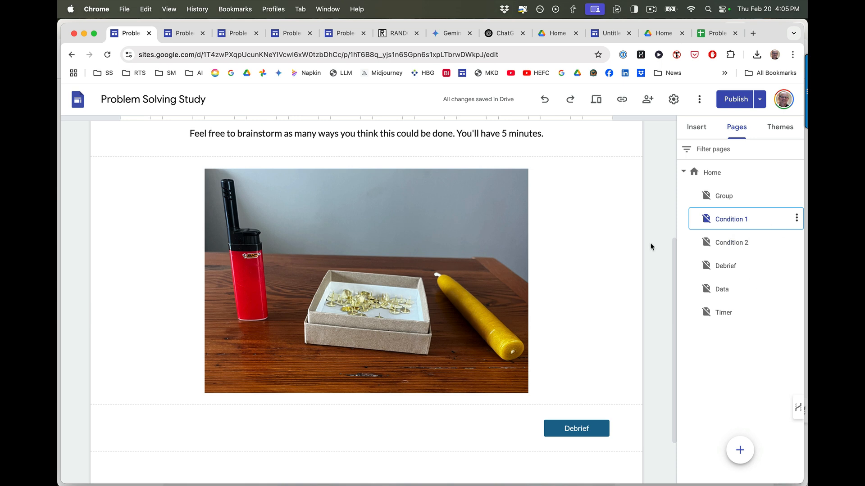
{"action": "left_click", "coordinate": [730, 243]}
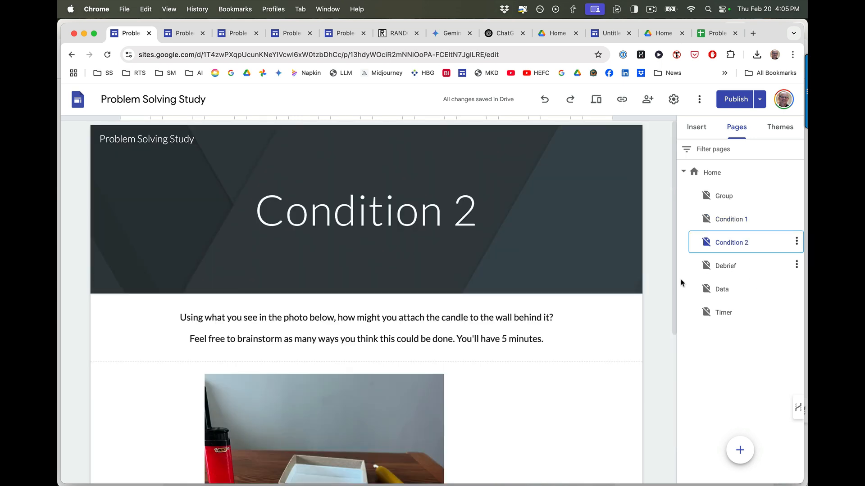
{"action": "scroll", "coordinate": [631, 314], "scroll_direction": "down", "scroll_amount": 3}
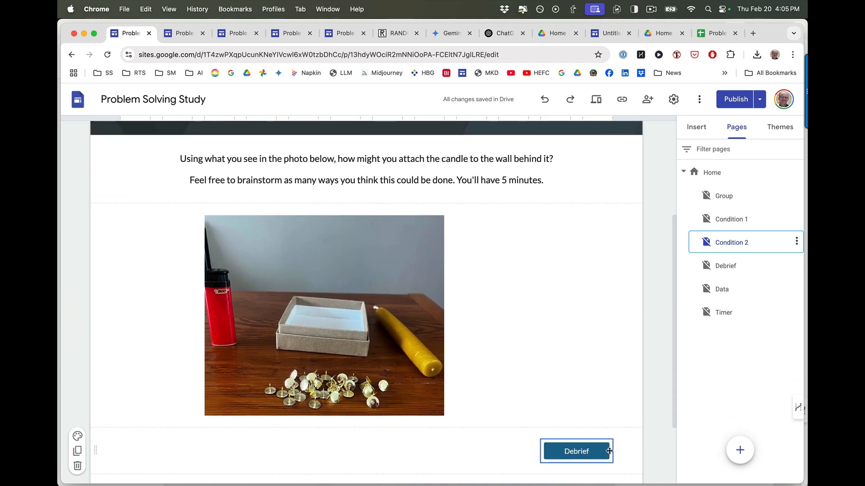
Open the Debrief page and review its explanation text down to the Home and Data Collected buttons
{"action": "left_click", "coordinate": [723, 268]}
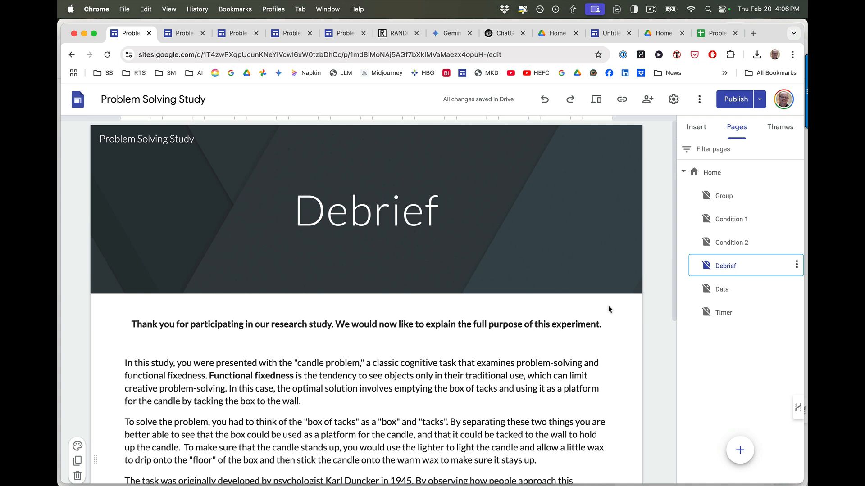
{"action": "scroll", "coordinate": [608, 309], "scroll_direction": "down", "scroll_amount": 3}
{"action": "scroll", "coordinate": [608, 305], "scroll_direction": "down", "scroll_amount": 3}
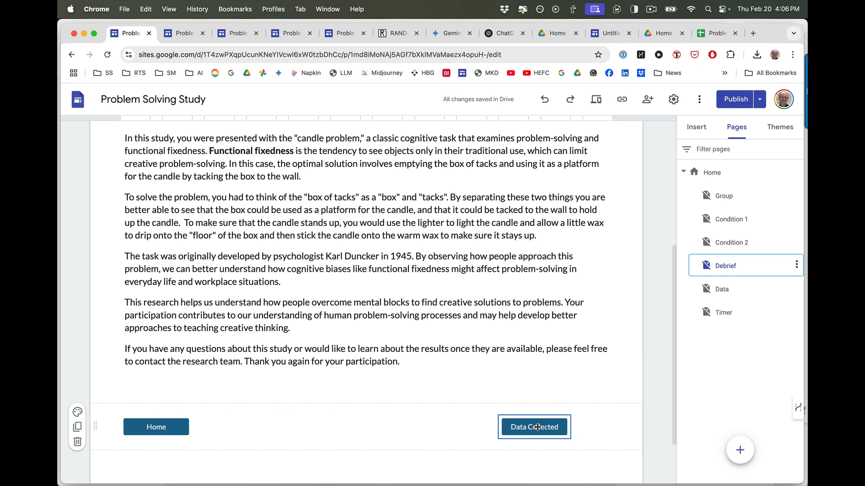
Look through the insertable page elements to find the Button option used for the Debrief page's links
{"action": "left_click", "coordinate": [696, 127]}
{"action": "scroll", "coordinate": [754, 357], "scroll_direction": "down", "scroll_amount": 2}
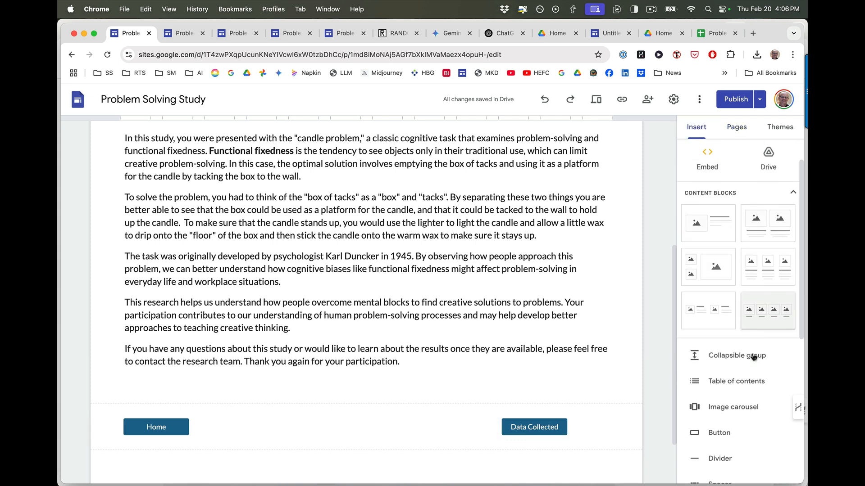
{"action": "scroll", "coordinate": [754, 357], "scroll_direction": "down", "scroll_amount": 3}
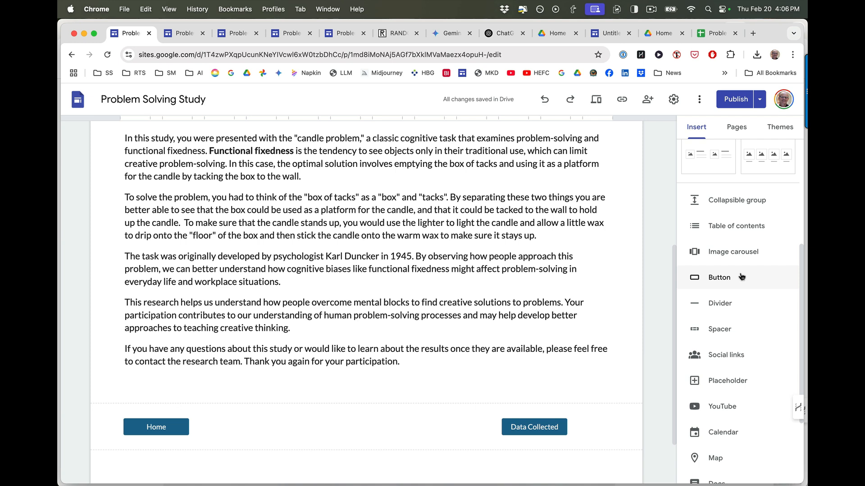
Review the embedded spreadsheet and chart on the Data page, and find the Sheets option among the insertable elements
{"action": "left_click", "coordinate": [737, 127]}
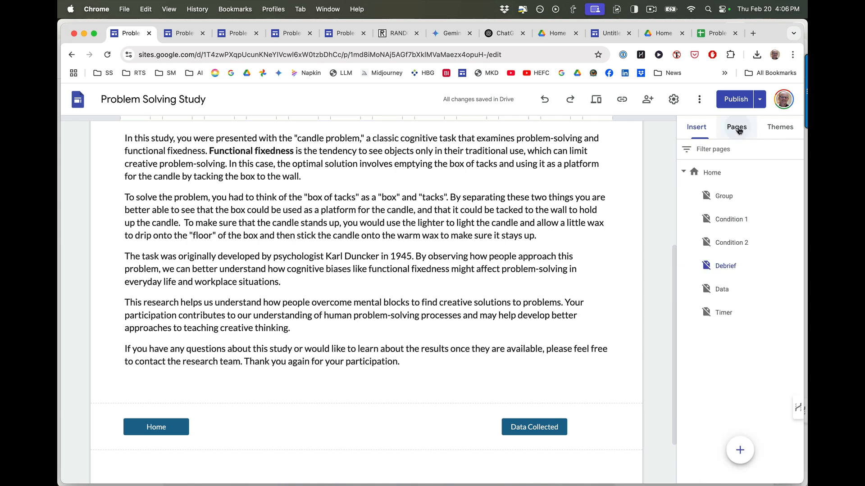
{"action": "left_click", "coordinate": [722, 290]}
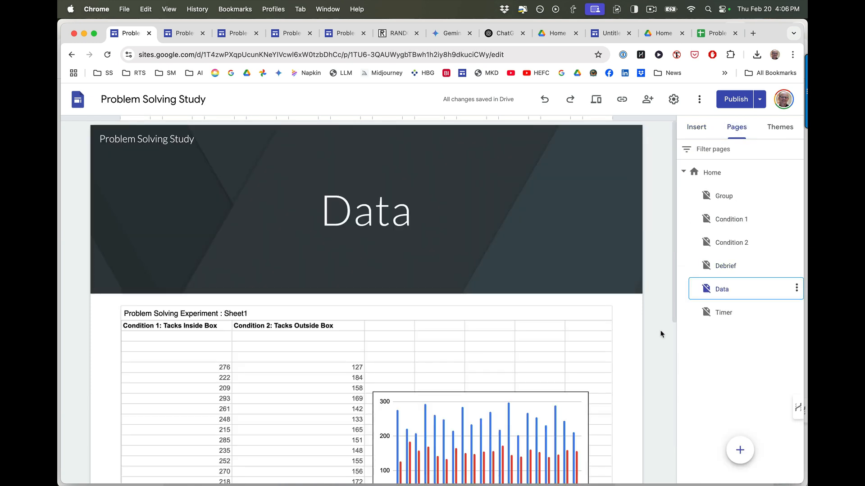
{"action": "scroll", "coordinate": [660, 333], "scroll_direction": "down", "scroll_amount": 5}
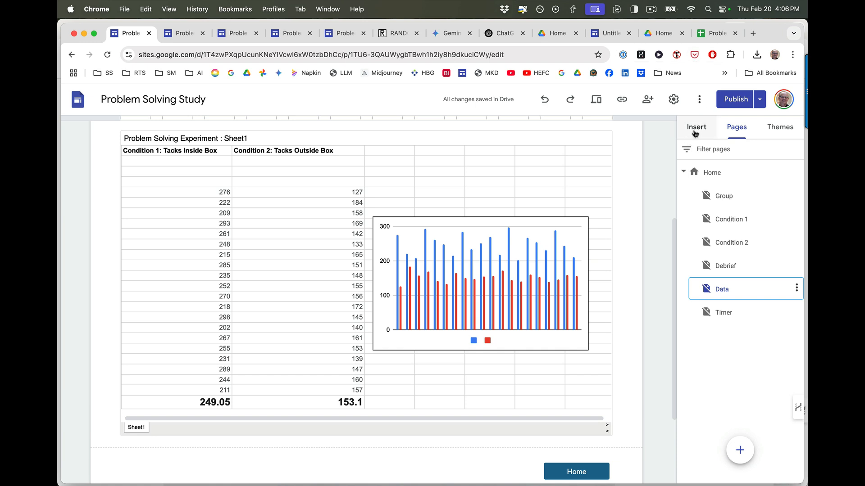
{"action": "left_click", "coordinate": [695, 128]}
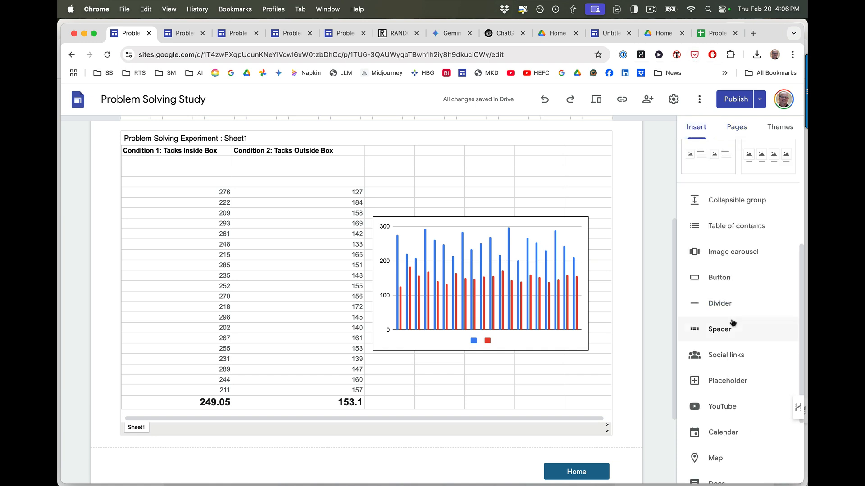
{"action": "scroll", "coordinate": [744, 308], "scroll_direction": "down", "scroll_amount": 1}
{"action": "scroll", "coordinate": [745, 310], "scroll_direction": "down", "scroll_amount": 3}
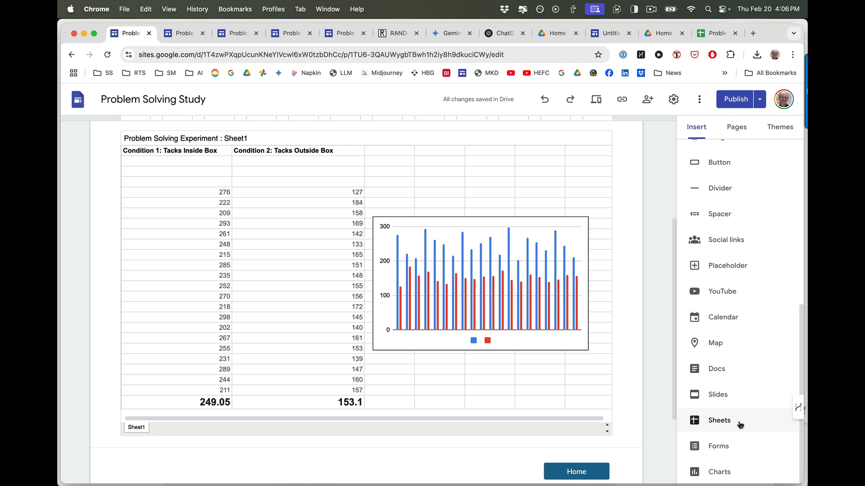
Review both embedded timers on the Timer page, and look at the prompt and HTML code in the Gemini chat
{"action": "left_click", "coordinate": [736, 127]}
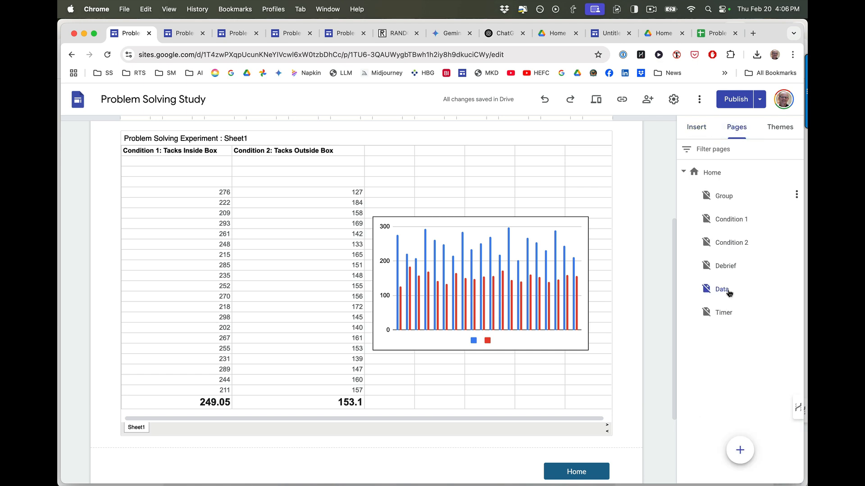
{"action": "left_click", "coordinate": [725, 313]}
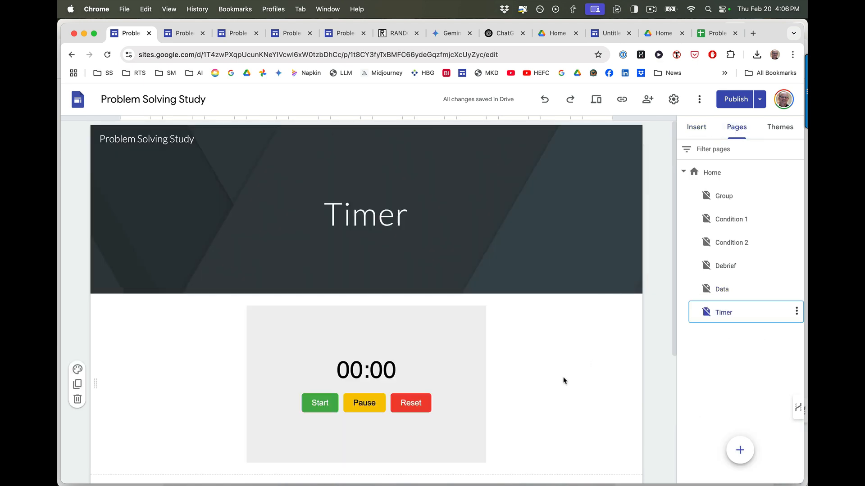
{"action": "scroll", "coordinate": [563, 381], "scroll_direction": "down", "scroll_amount": 2}
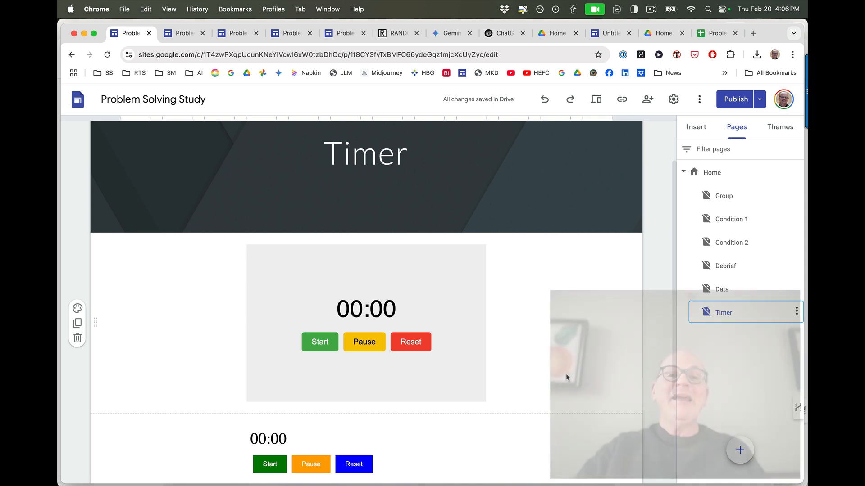
{"action": "left_click", "coordinate": [450, 36]}
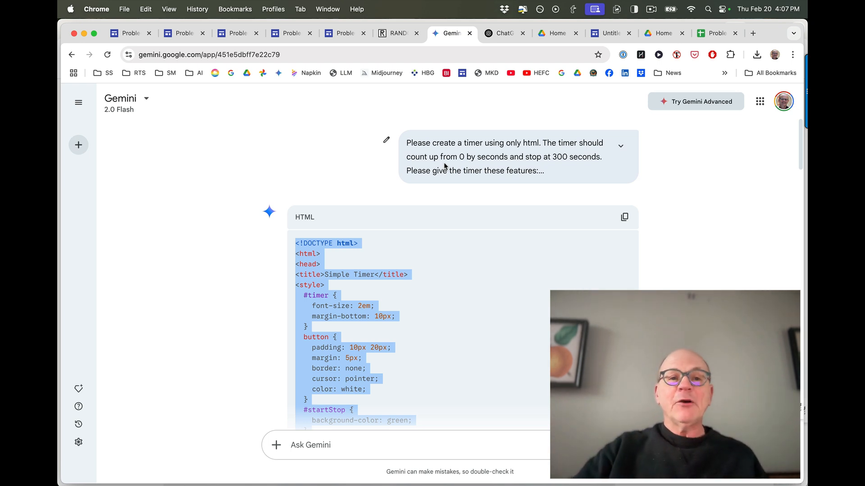
Return to the Problem Solving Study editor and open the Home page
{"action": "left_click", "coordinate": [131, 34]}
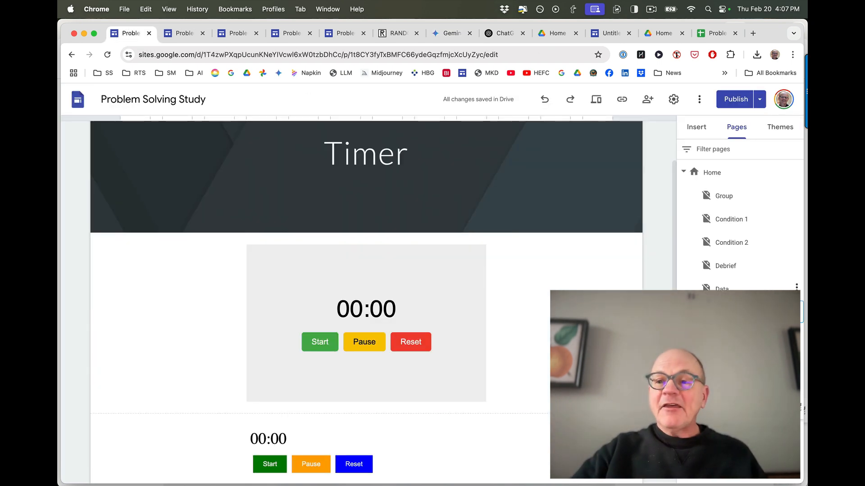
{"action": "left_click", "coordinate": [712, 175]}
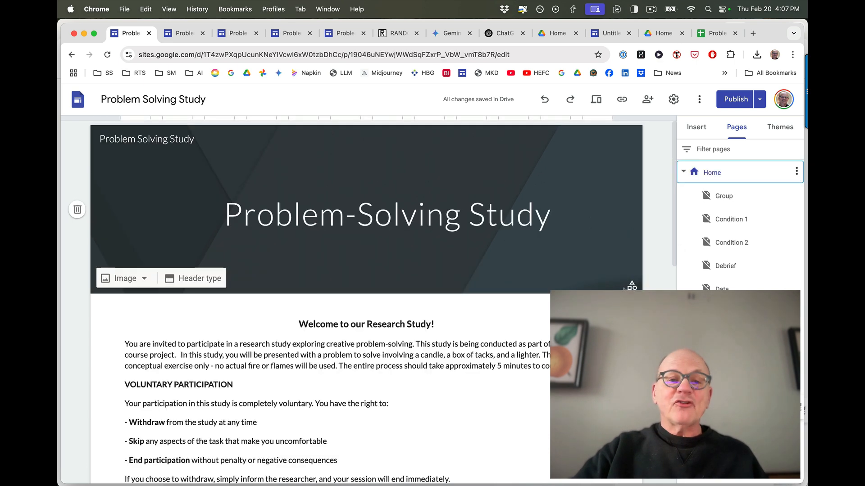
{"action": "mouse_move", "coordinate": [624, 289]}
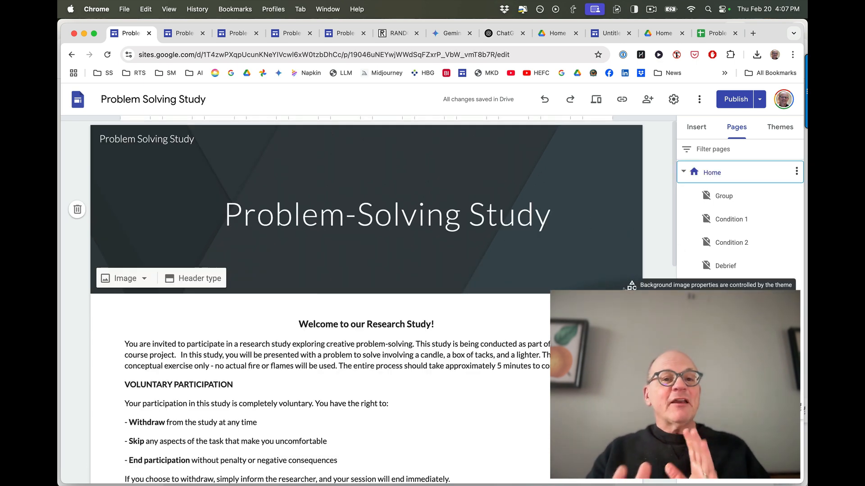